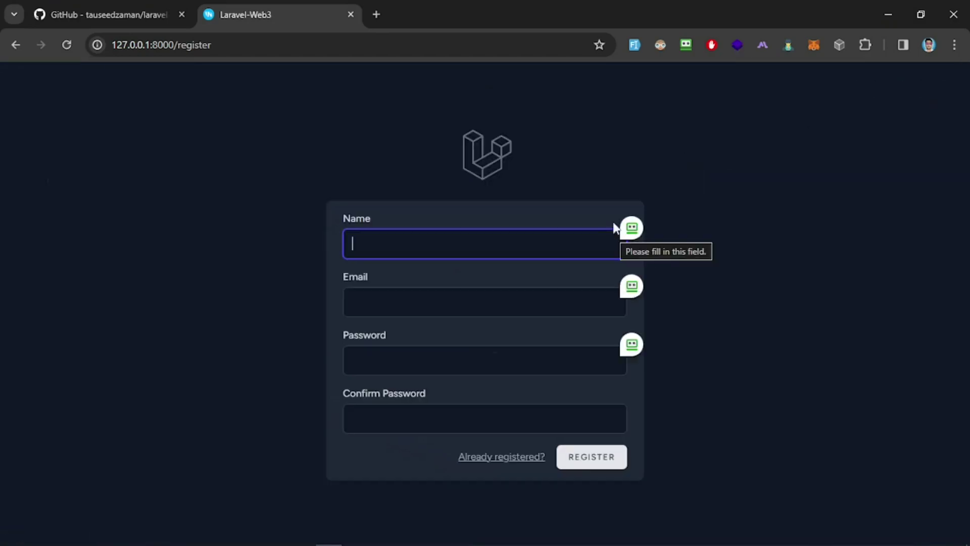
Step: Autofill the registration form with sample details and register, then scroll to the TTN Token Purchase card
left_click(634, 45)
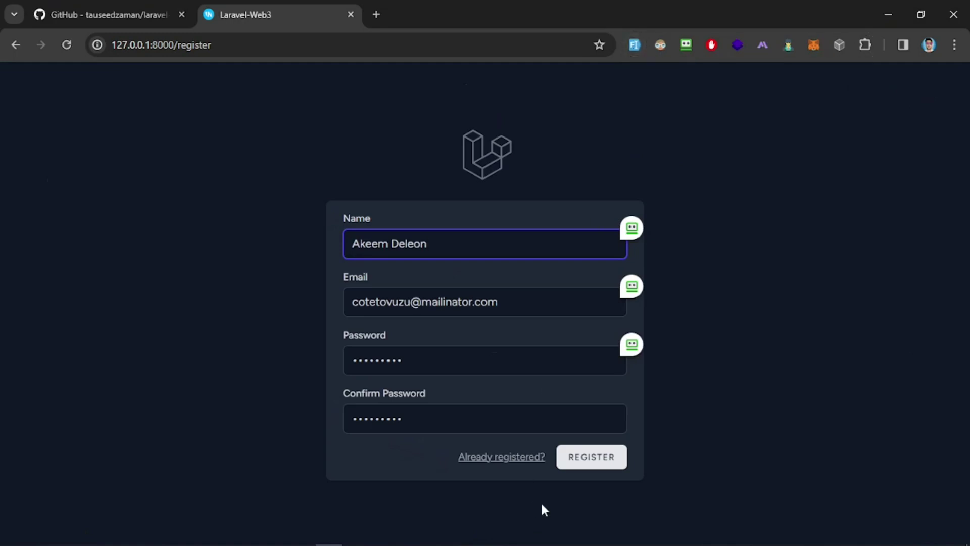
left_click(530, 459)
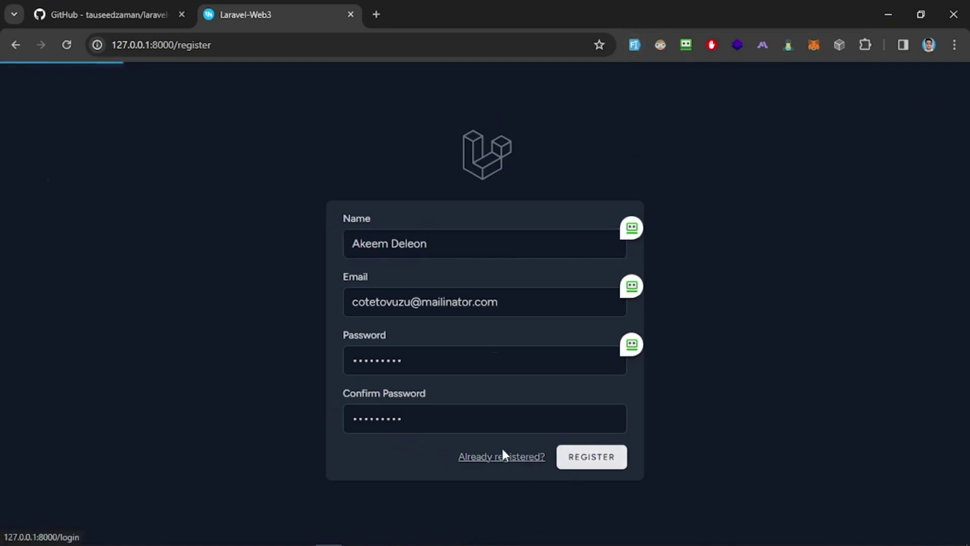
scroll(356, 303, "down", 1)
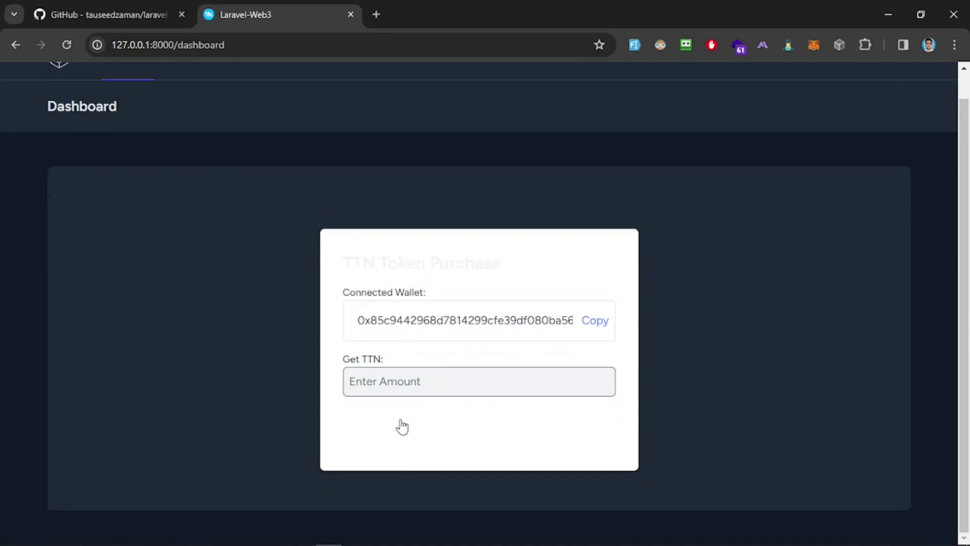
scroll(343, 296, "up", 1)
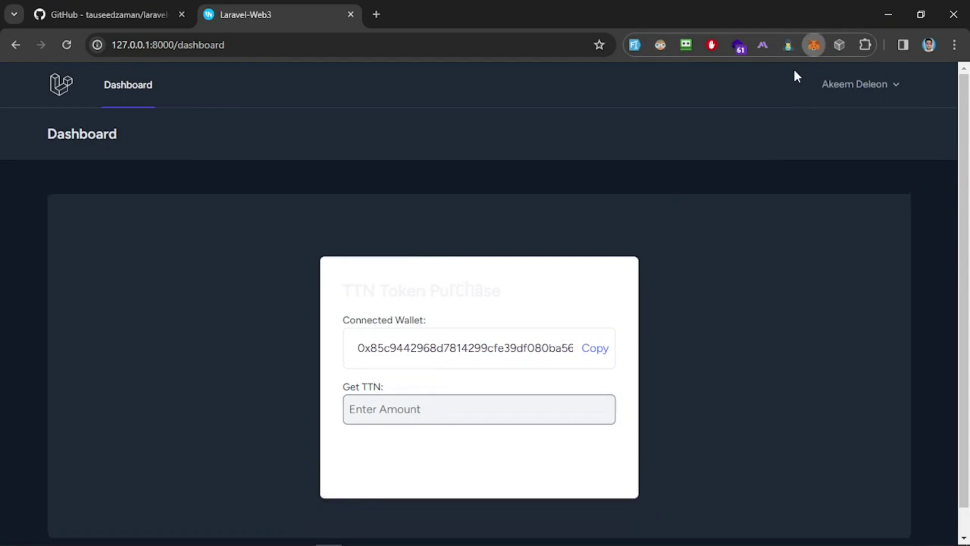
double_click(531, 343)
key("alt+shift+m")
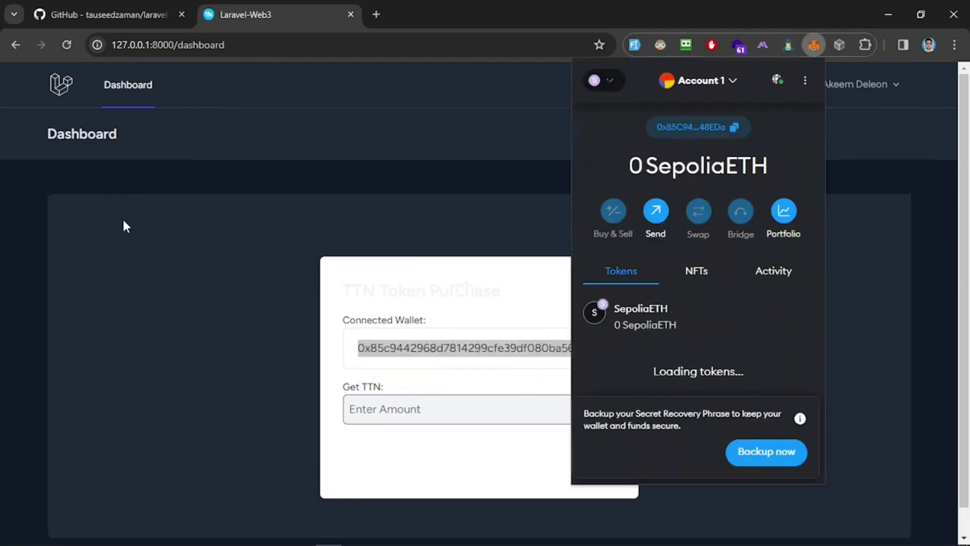
left_click(806, 82)
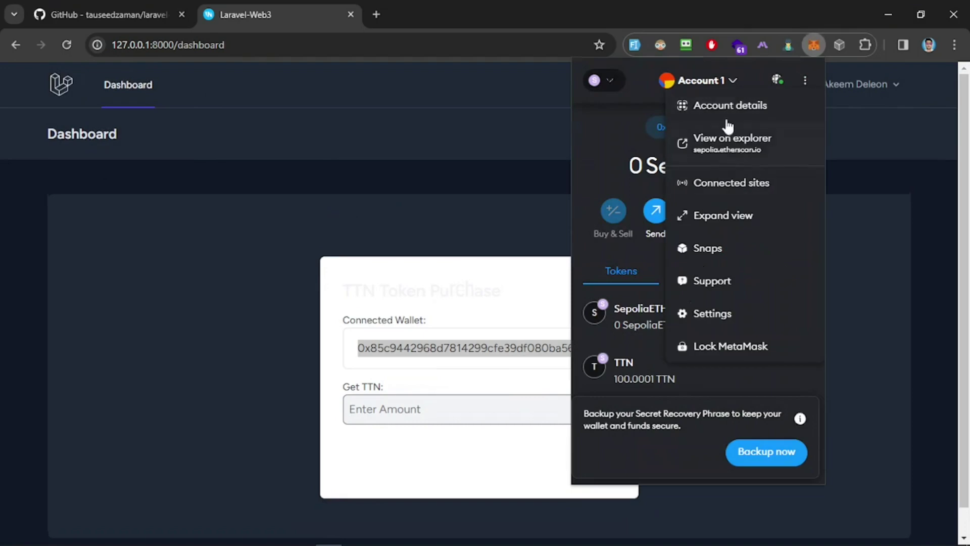
left_click(410, 358)
left_click_drag(383, 353, 456, 353)
scroll(455, 354, "down", 1)
left_click_drag(360, 328, 480, 374)
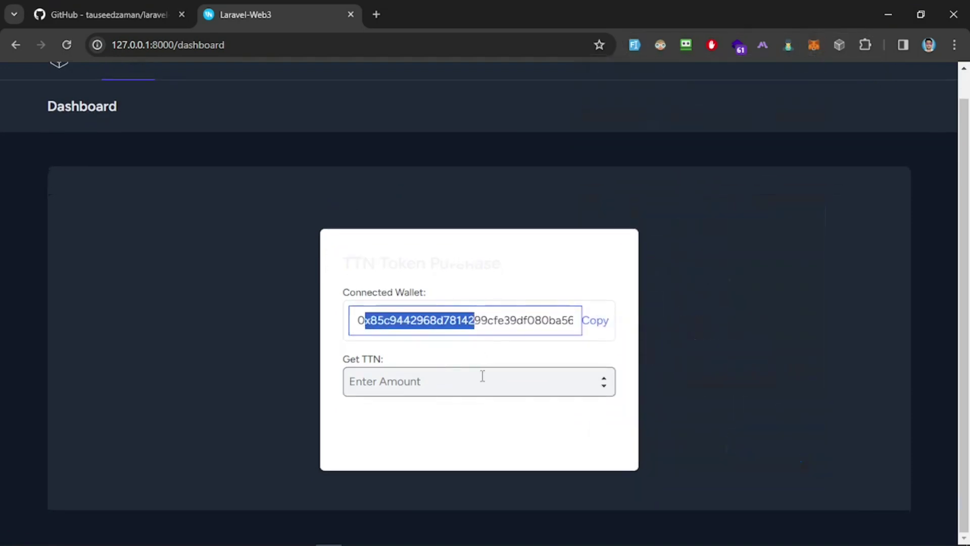
left_click(474, 382)
left_click(450, 451)
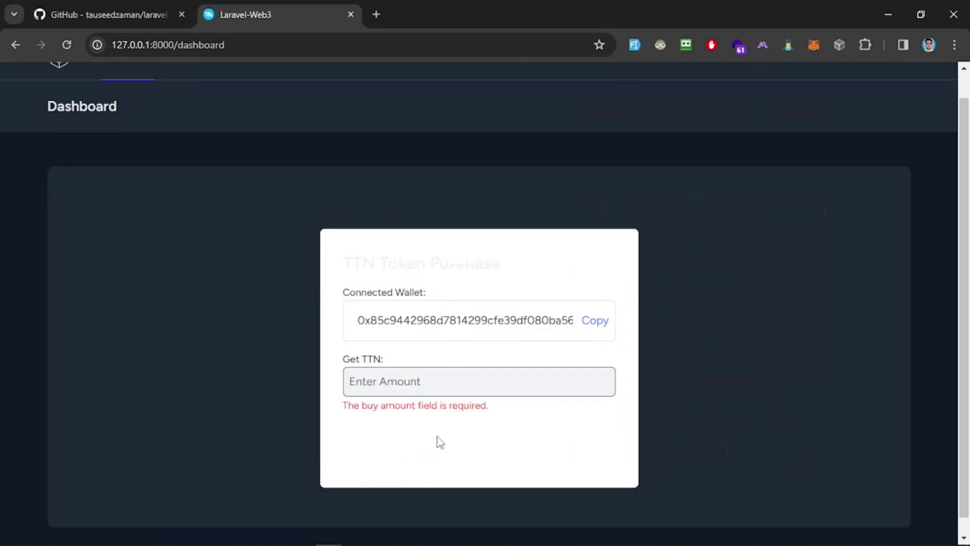
right_click(435, 445)
left_click(478, 440)
key("alt+Tab")
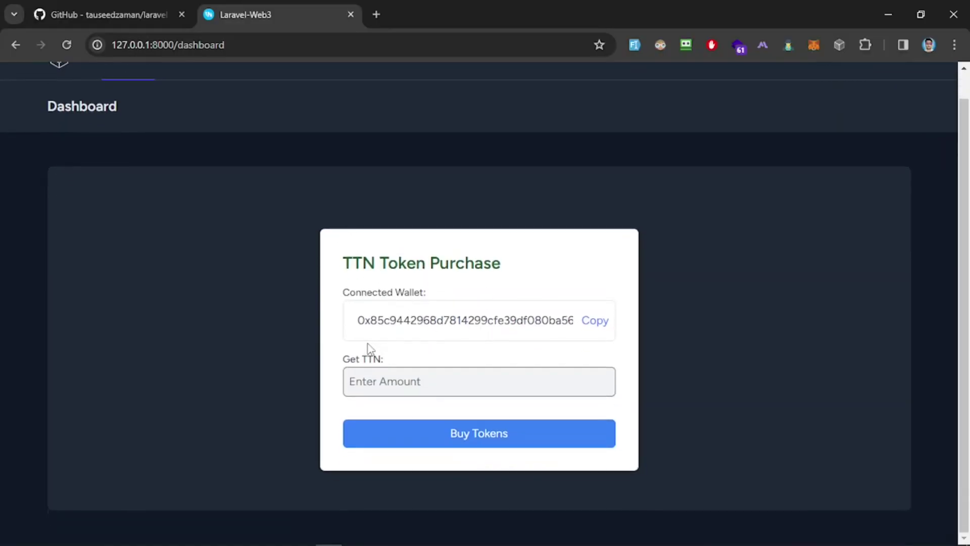
Step: Enter 50 in the Get TTN field and submit the Buy Tokens purchase
double_click(354, 262)
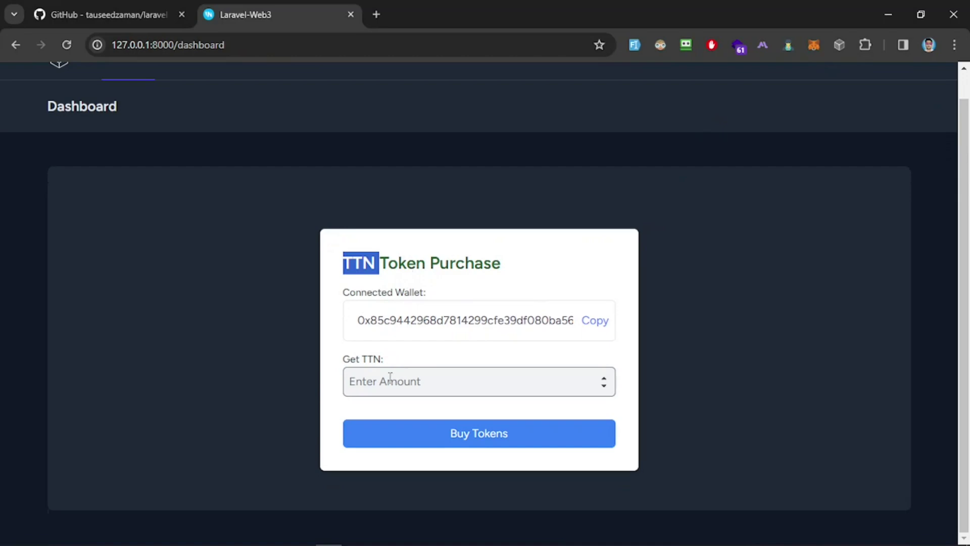
left_click(374, 380)
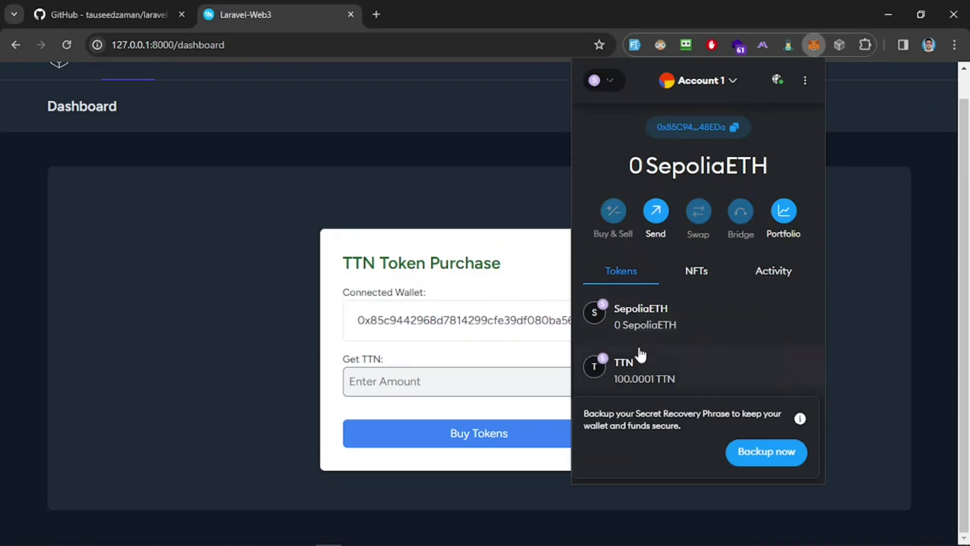
scroll(637, 353, "down", 1)
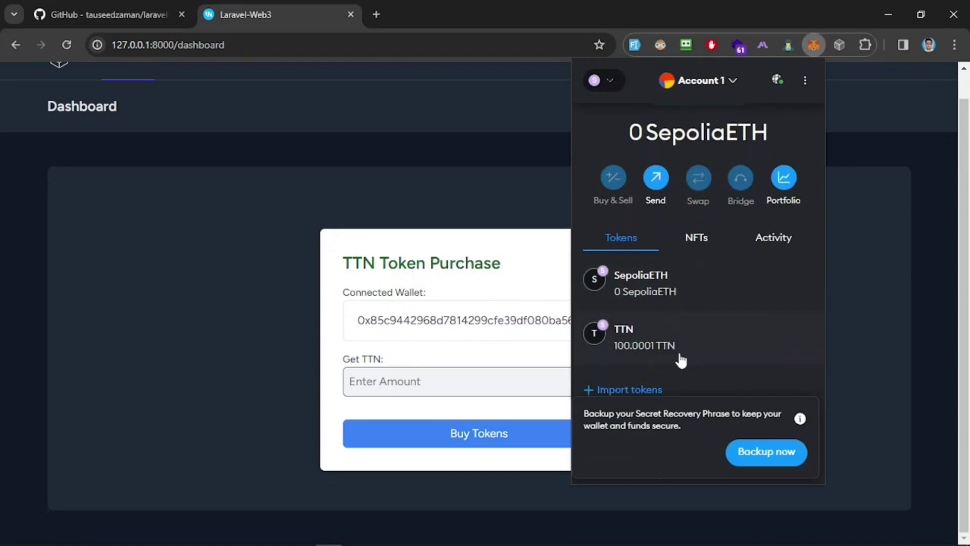
left_click(408, 385)
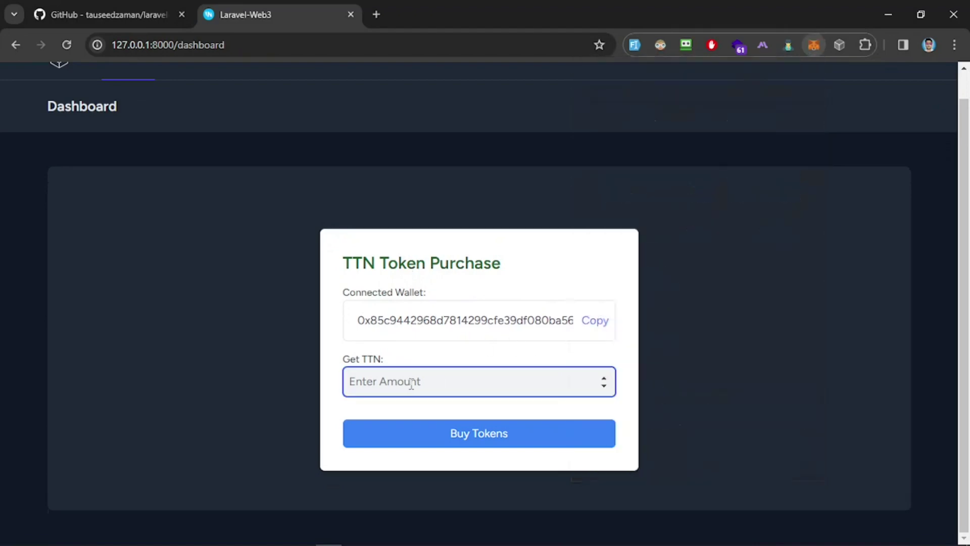
type("50")
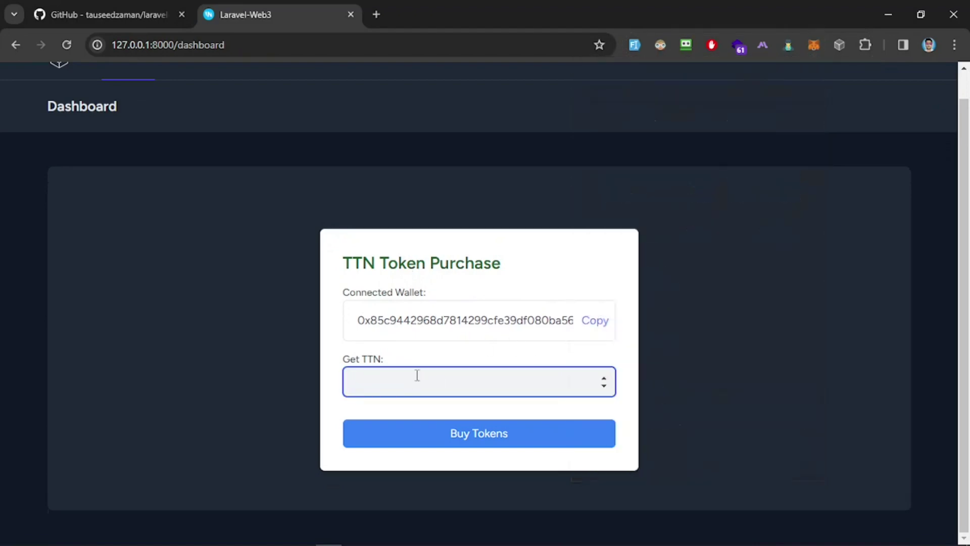
left_click_drag(415, 375, 331, 359)
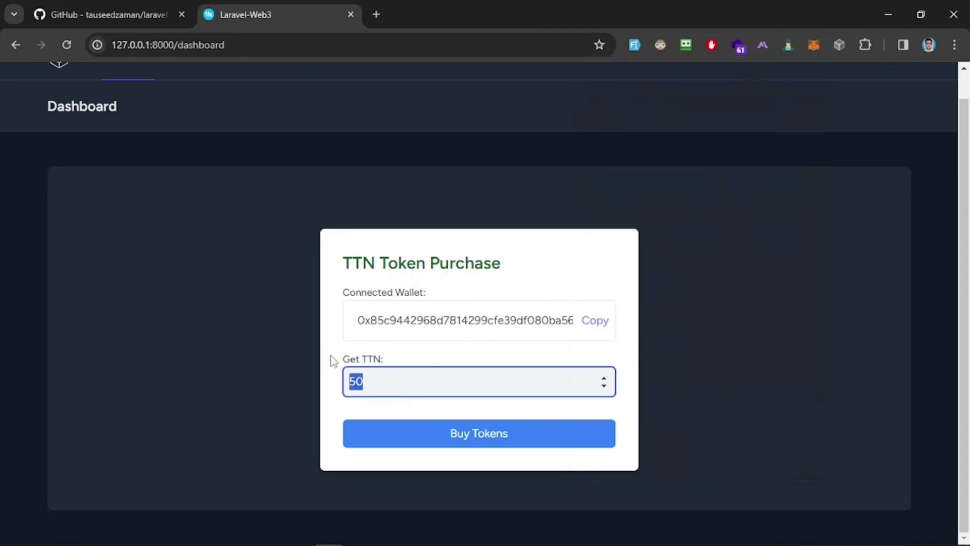
left_click(465, 439)
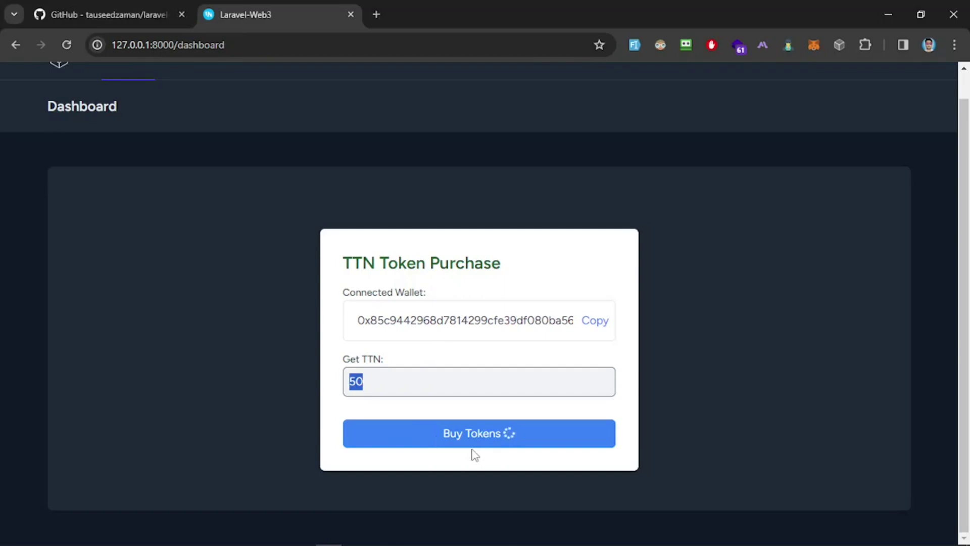
key("alt+Tab")
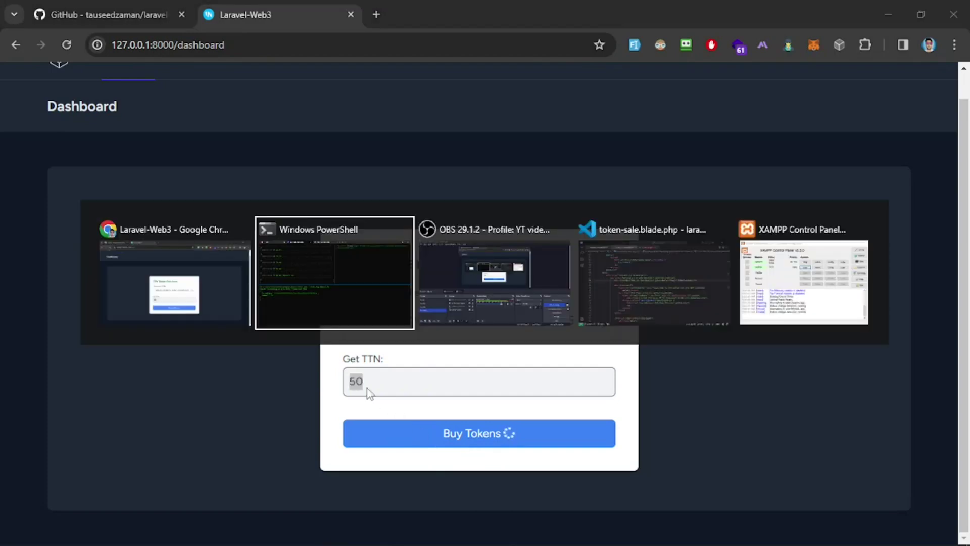
Step: In the PowerShell server log, highlight the received to_address and amount 50, then return to Chrome
left_click(342, 294)
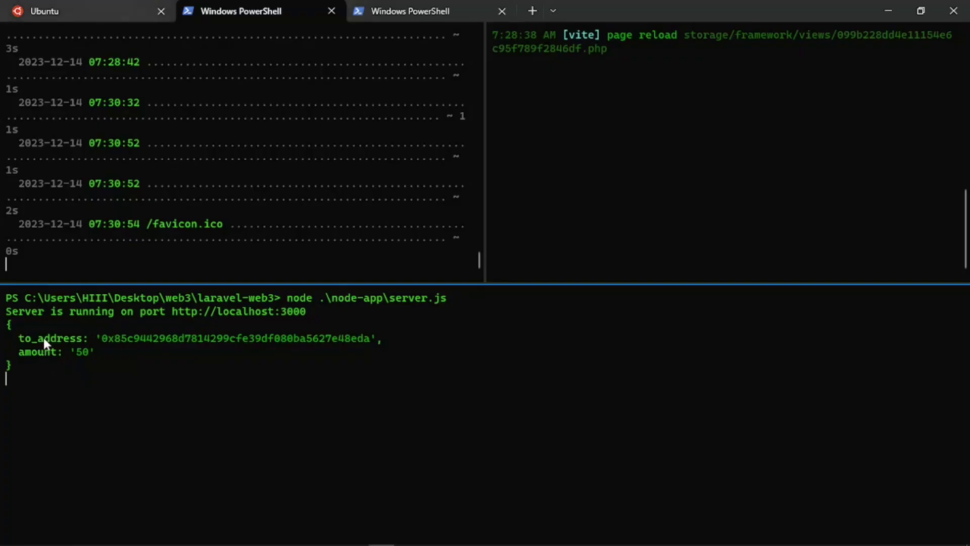
left_click_drag(104, 336, 372, 338)
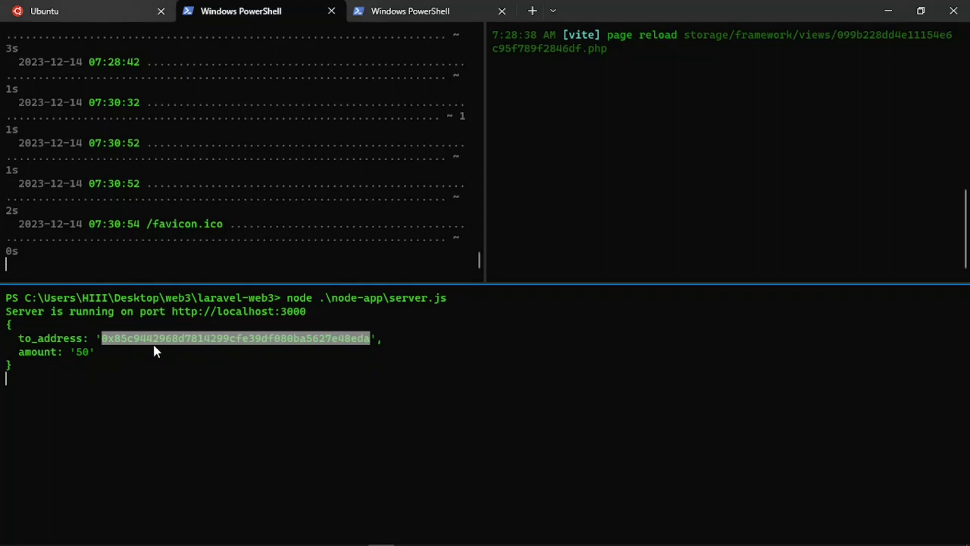
left_click_drag(71, 350, 88, 352)
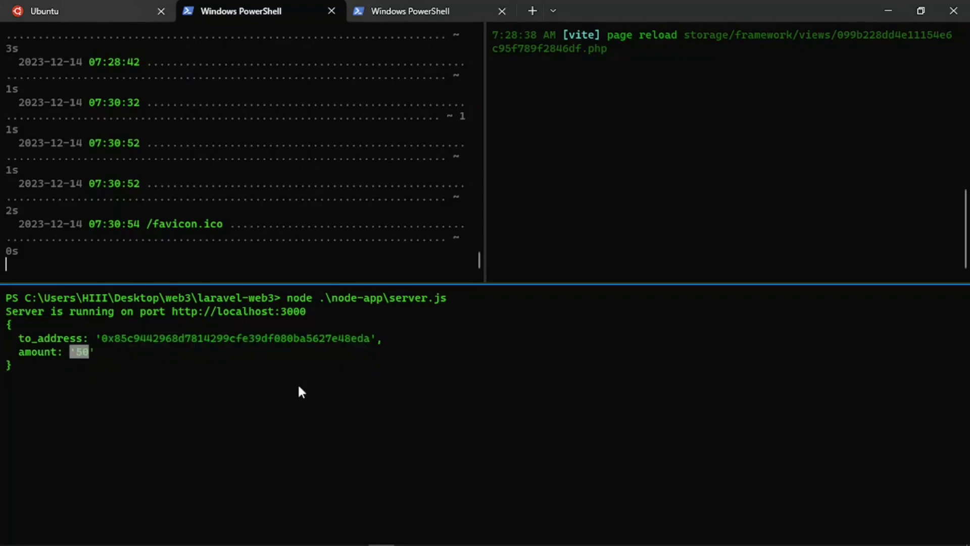
left_click_drag(286, 298, 447, 301)
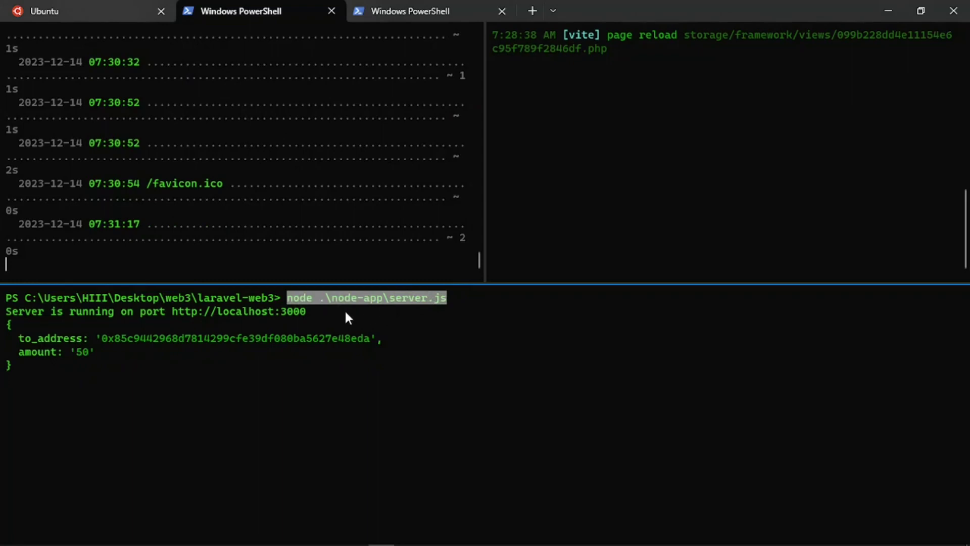
left_click(195, 298)
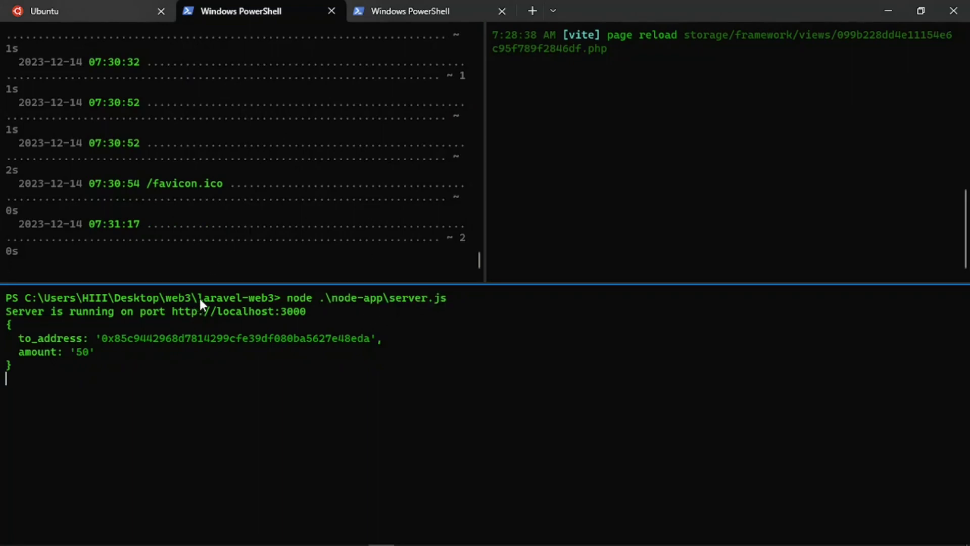
double_click(199, 297)
key("alt+Tab")
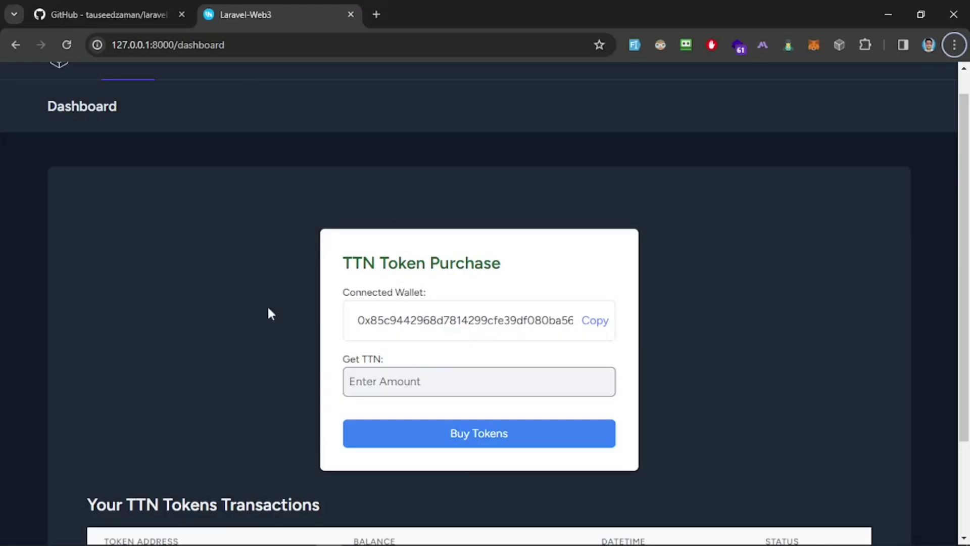
Step: Scroll to Your TTN Tokens Transactions and select the Completed purchase's token address
scroll(269, 311, "down", 2)
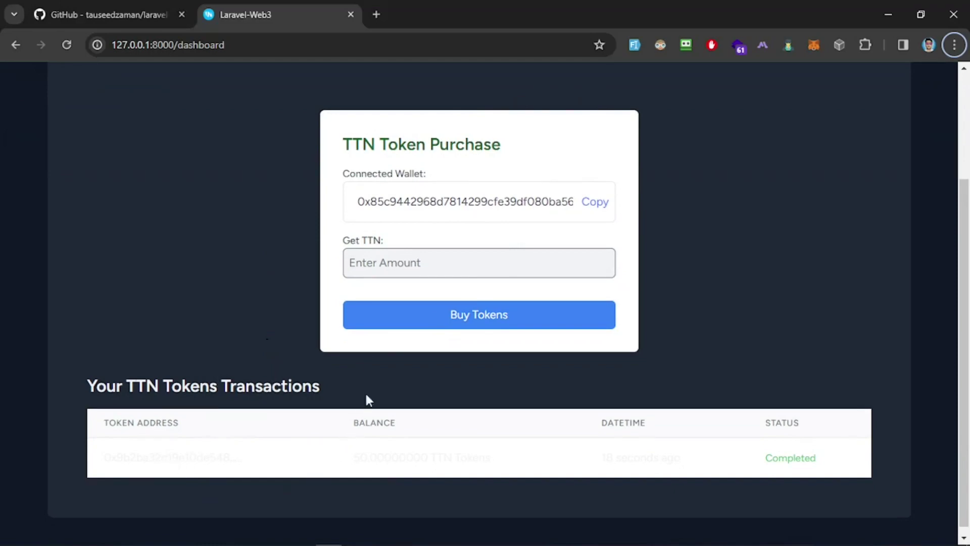
left_click_drag(82, 456, 379, 451)
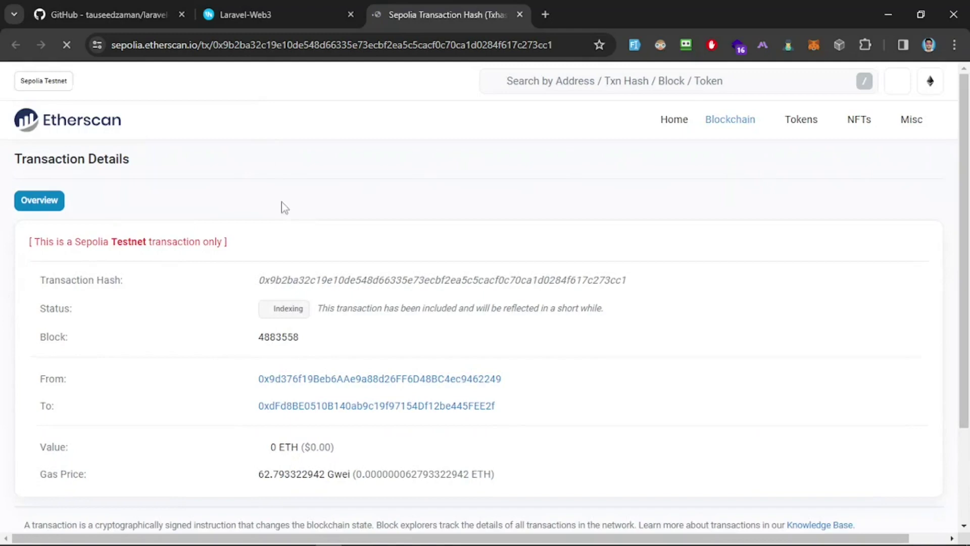
Step: Review the Etherscan transaction's Indexing status note while the page updates
scroll(282, 207, "down", 3)
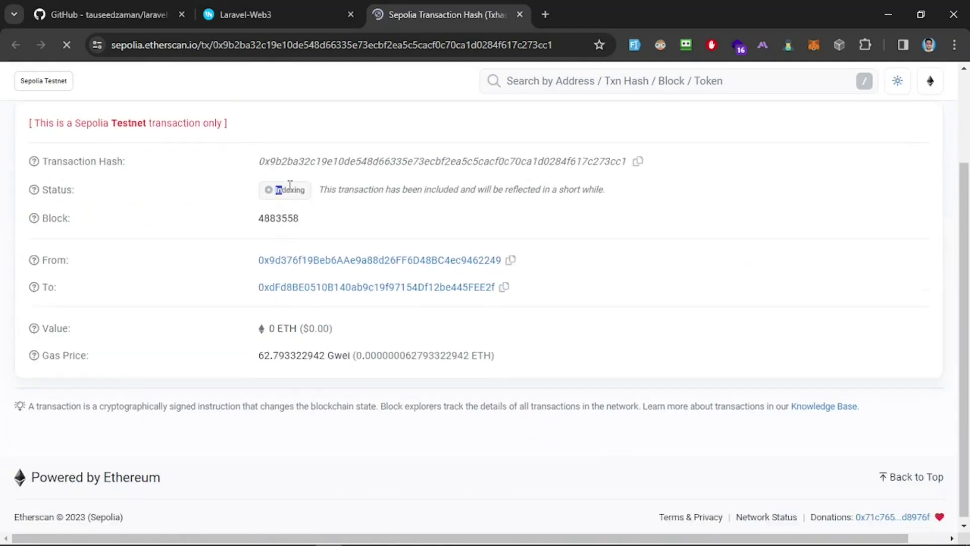
left_click_drag(276, 189, 382, 190)
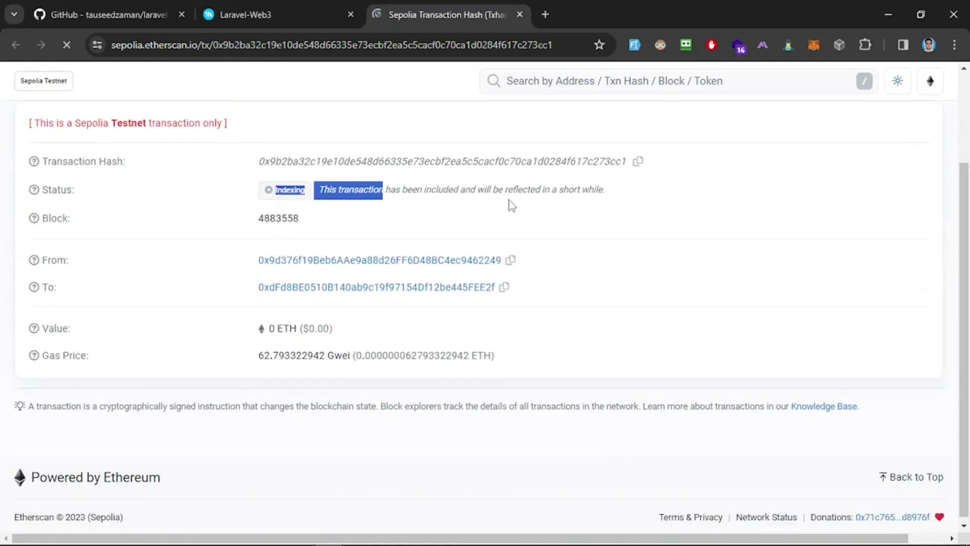
double_click(589, 191)
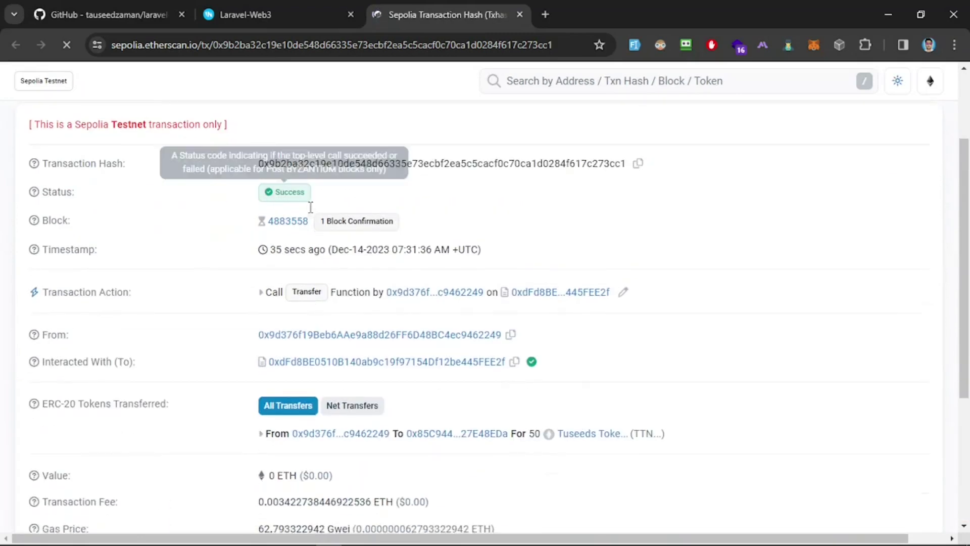
scroll(343, 334, "down", 4)
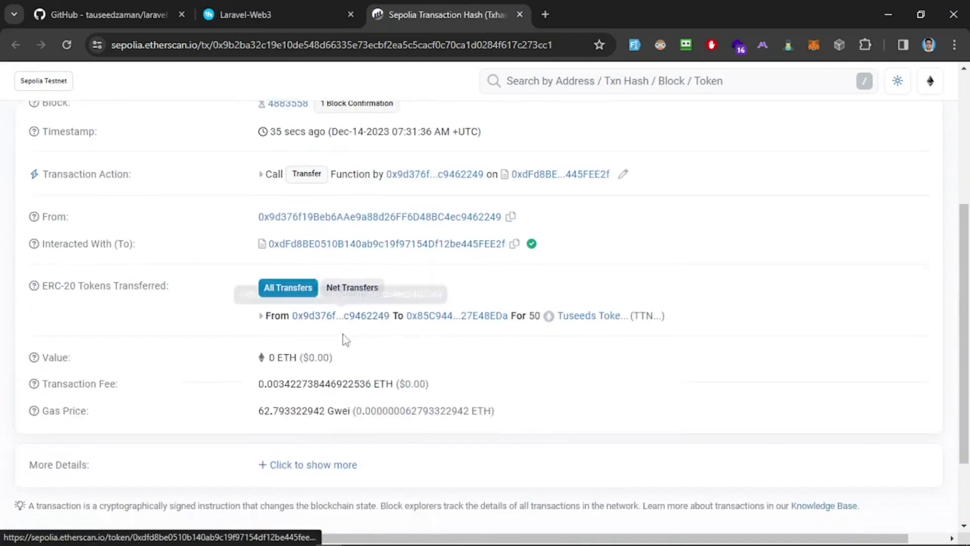
scroll(337, 243, "up", 8)
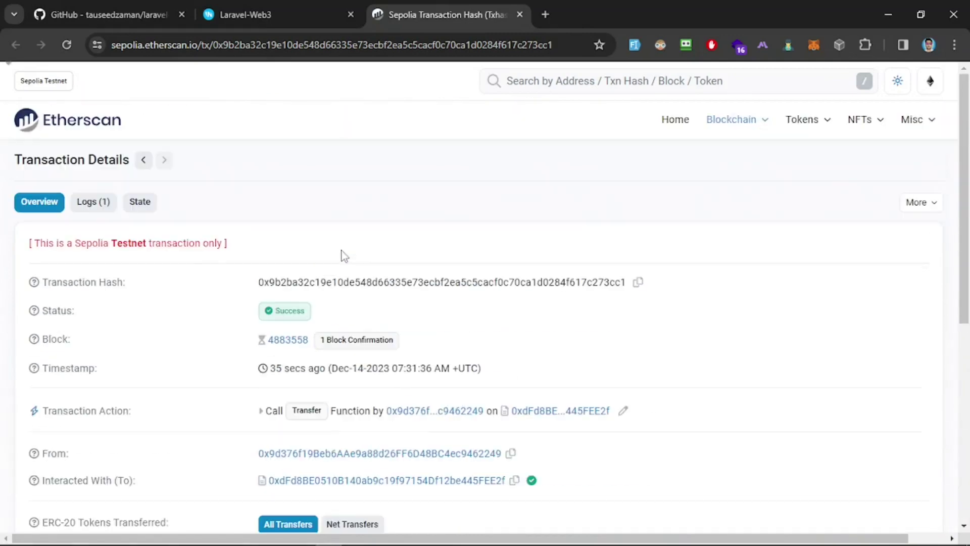
Step: Glance at the dashboard, recheck the 50 TTN transfer row on Etherscan, then return to the dashboard
key("ctrl+shift+Tab")
left_click(307, 298)
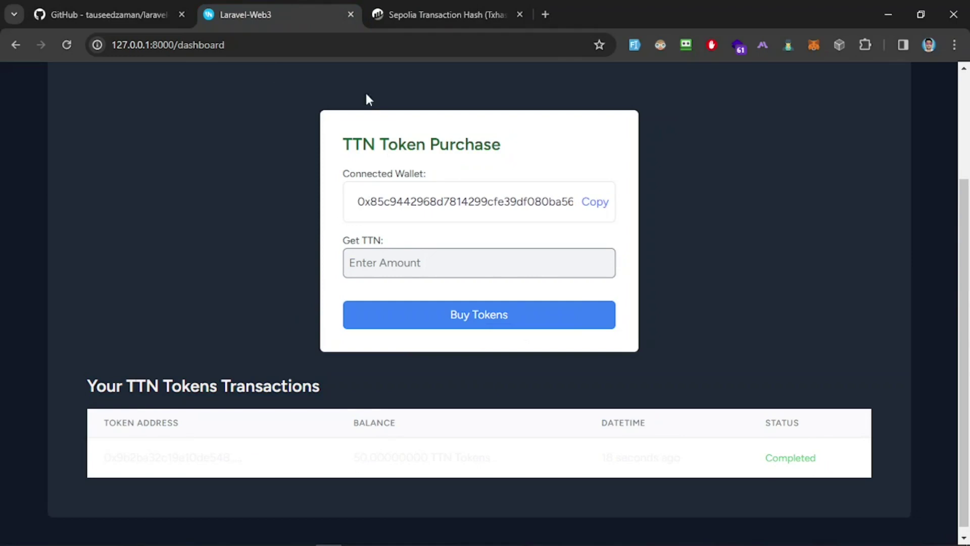
left_click(417, 2)
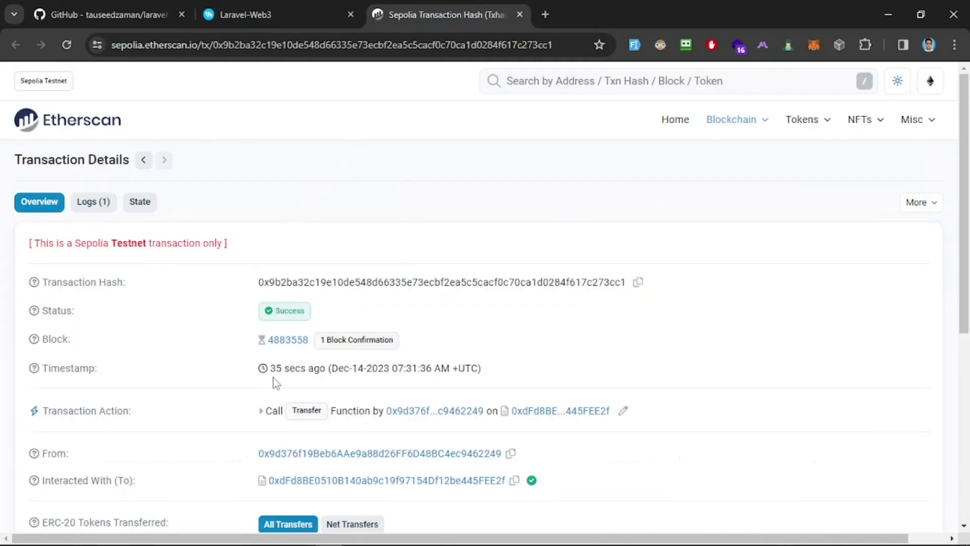
left_click_drag(274, 377, 303, 374)
scroll(304, 376, "down", 6)
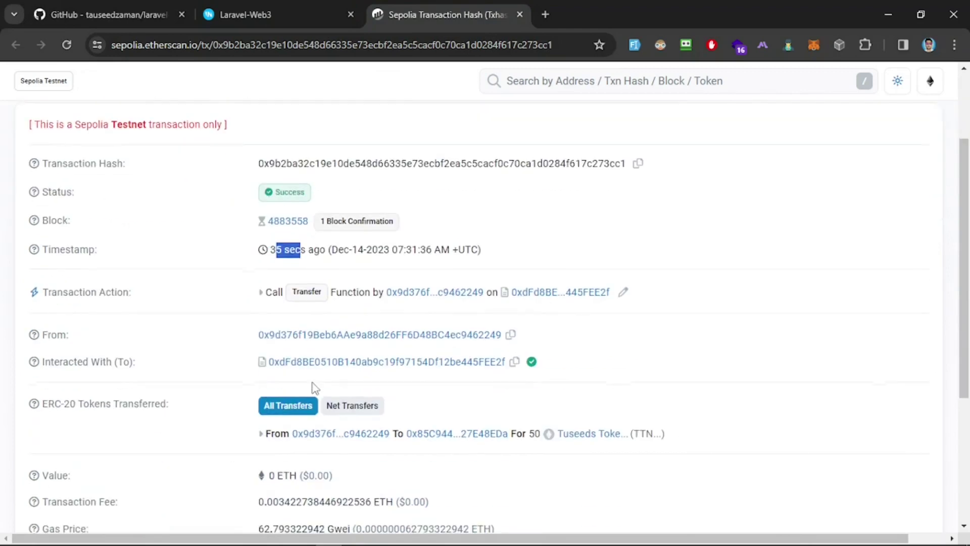
scroll(308, 313, "up", 10)
key("ctrl+shift+Tab")
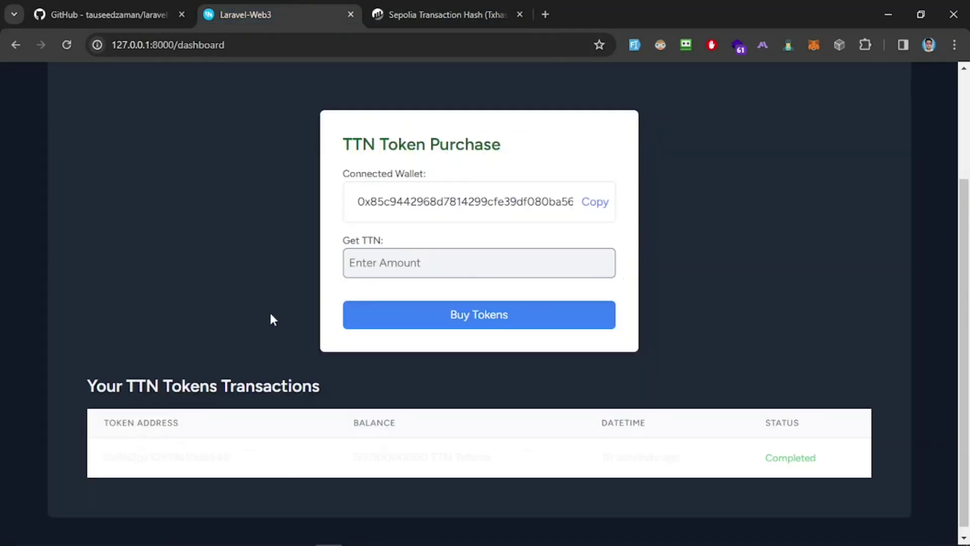
Step: Reveal the full wallet address and view MetaMask balances (100.0001 TTN) before returning to Etherscan
left_click(358, 204)
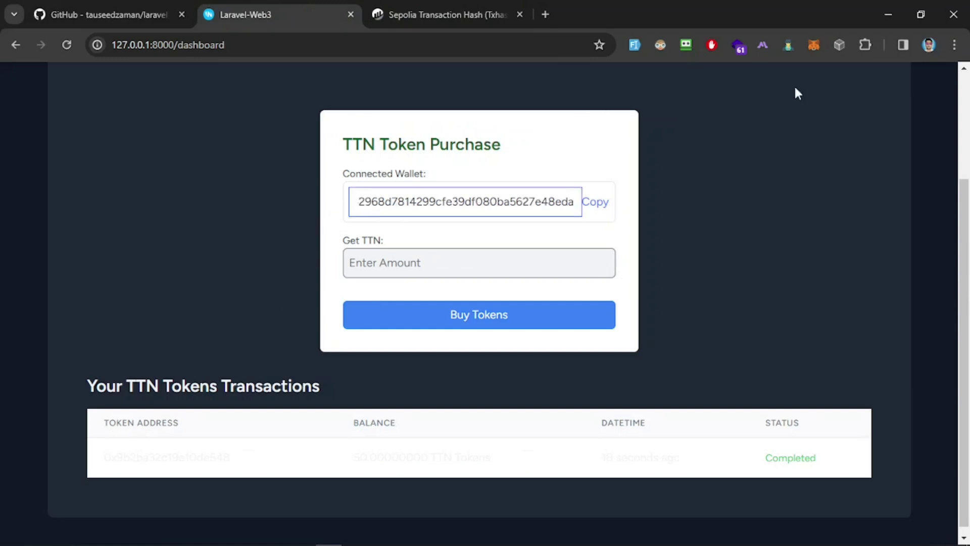
left_click(814, 45)
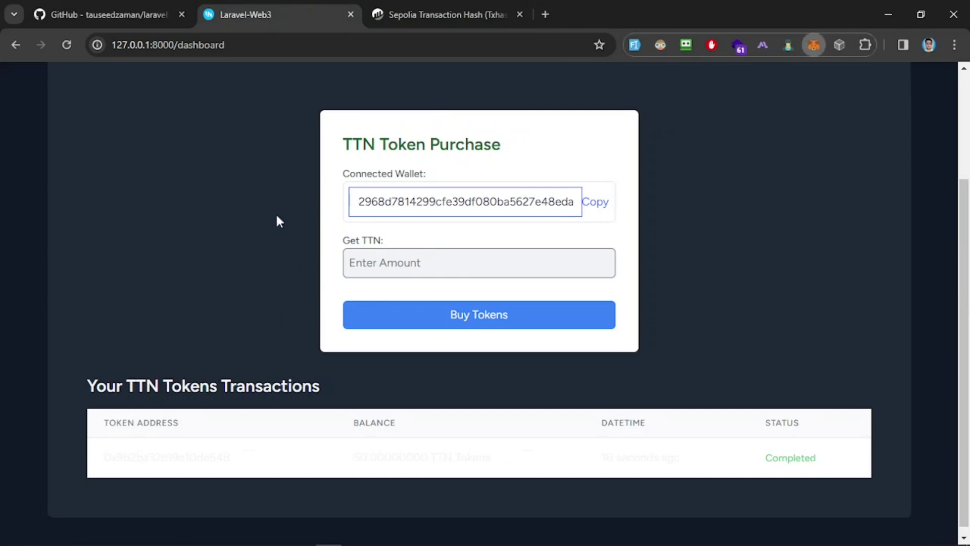
left_click(426, 23)
key("ctrl+shift+Tab")
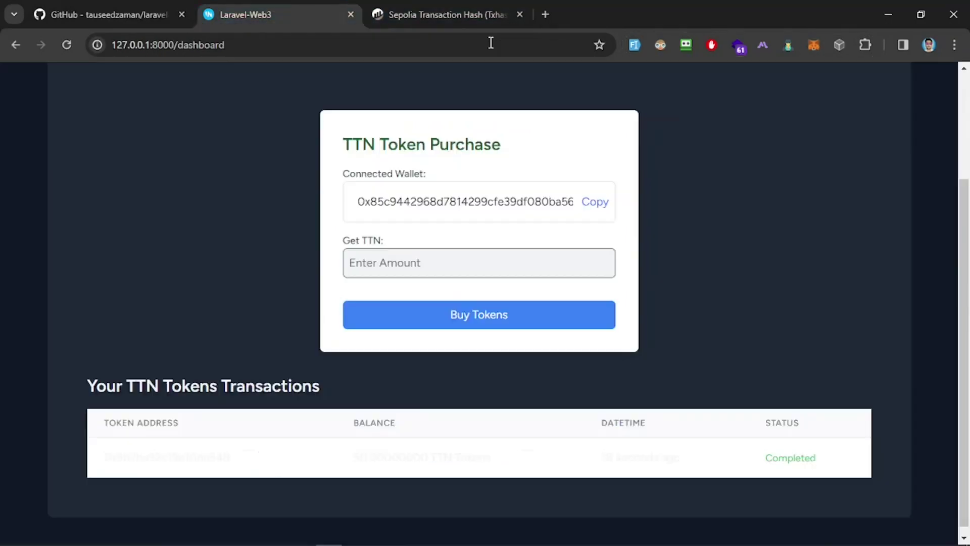
left_click(814, 45)
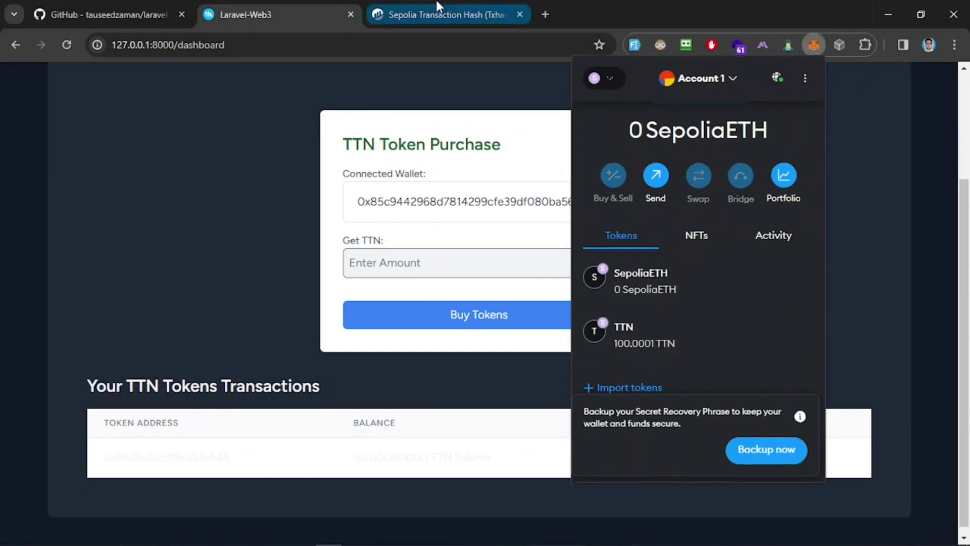
left_click(450, 14)
Step: Open the sender's From address page in a new tab and look it over
scroll(306, 315, "down", 2)
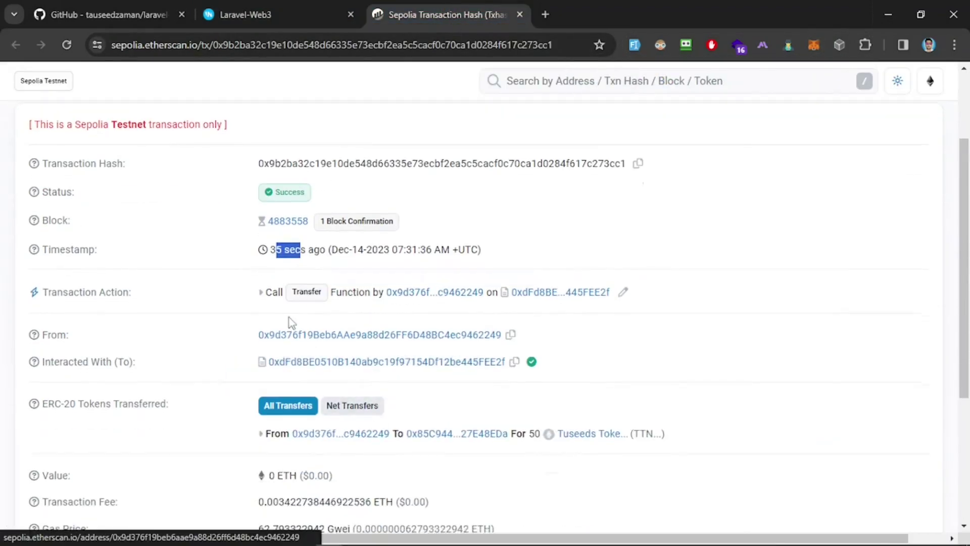
scroll(187, 186, "up", 2)
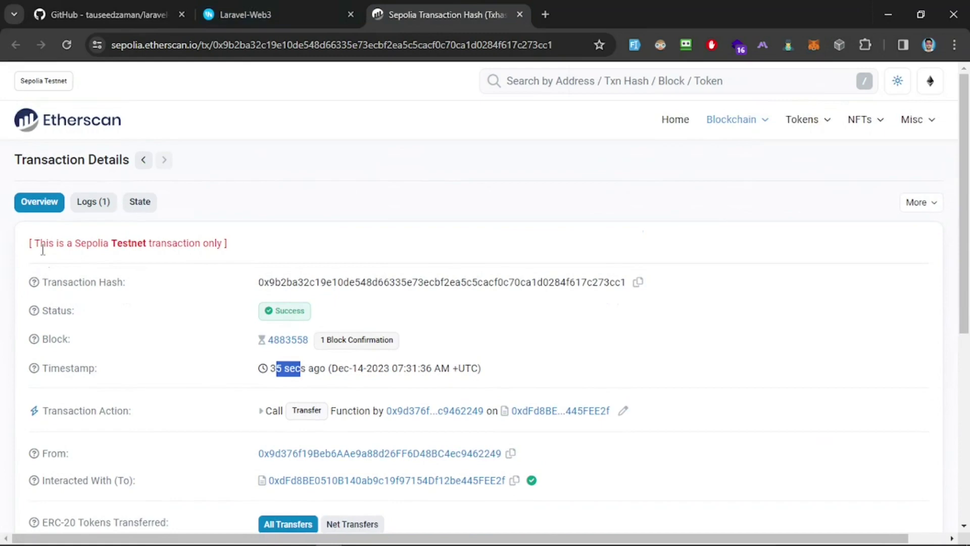
left_click_drag(41, 244, 195, 242)
left_click(260, 245)
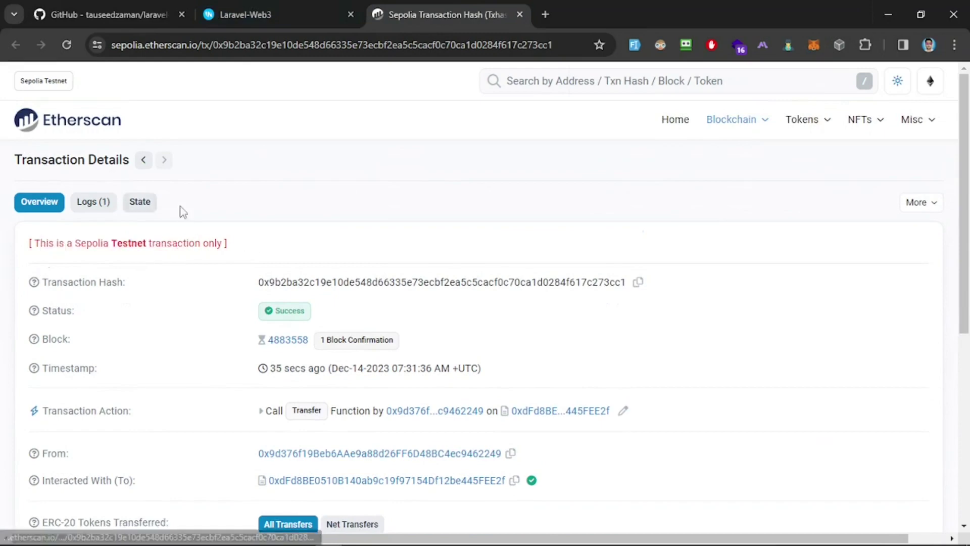
scroll(123, 325, "down", 2)
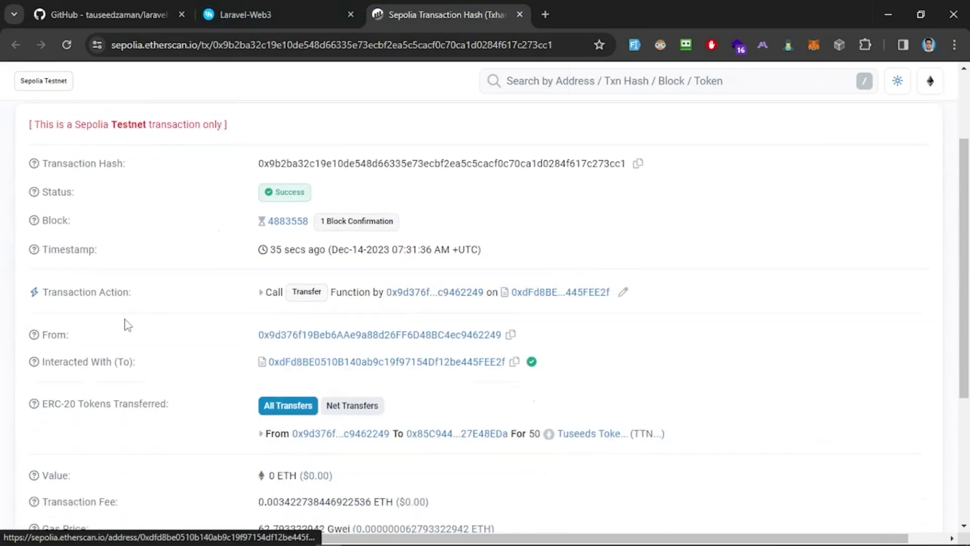
middle_click(407, 339)
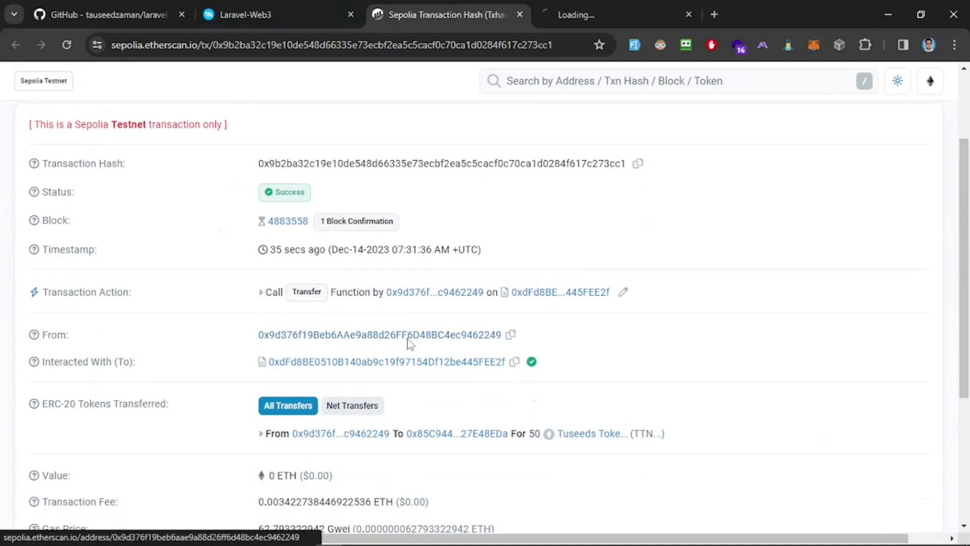
key("ctrl+Tab")
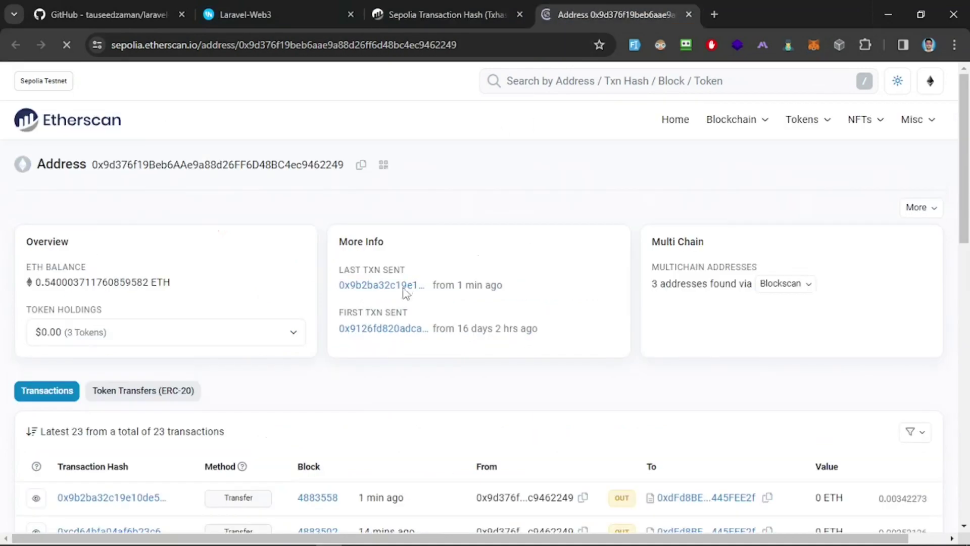
scroll(343, 362, "down", 5)
scroll(268, 283, "up", 5)
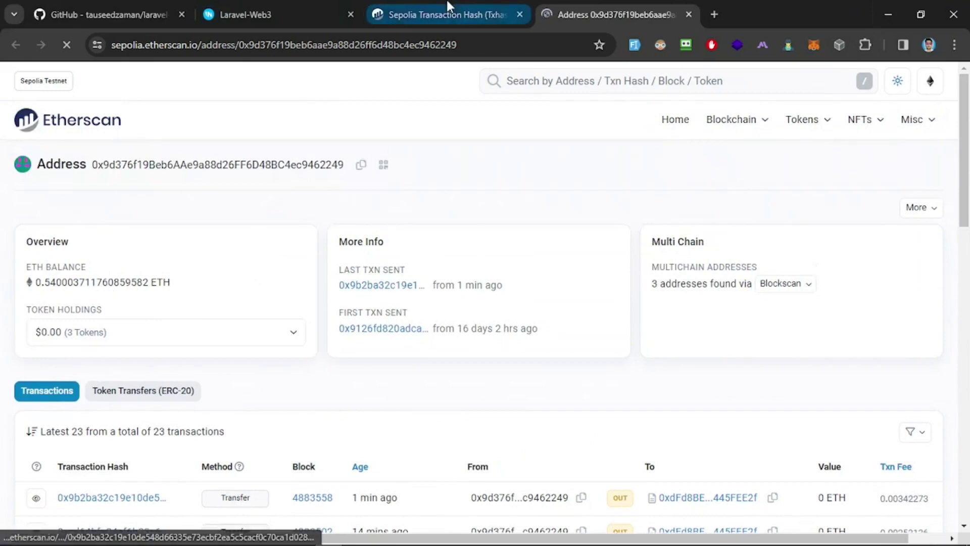
Step: Back on the transaction, open the Tuseeds Token (TTN) contract address page
left_click(448, 13)
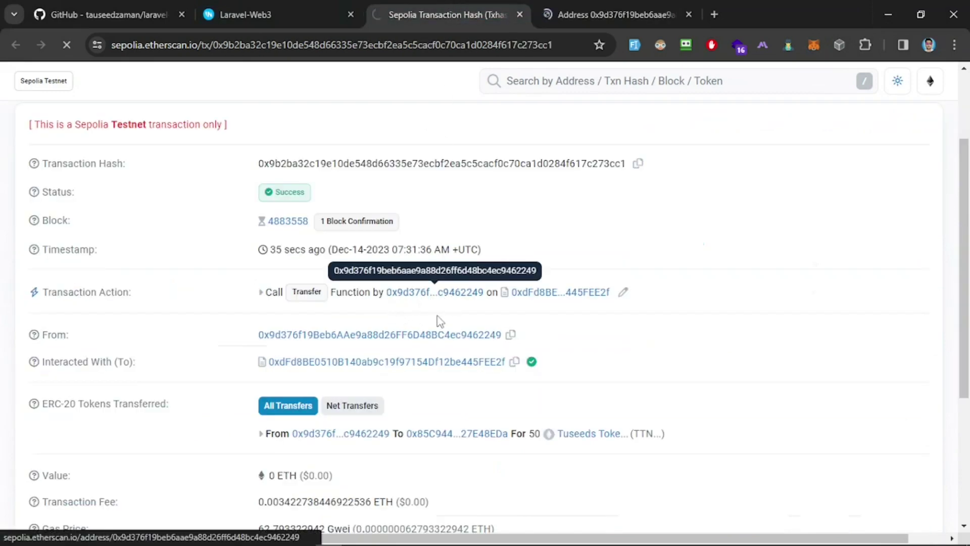
left_click(445, 293)
key("alt+Left")
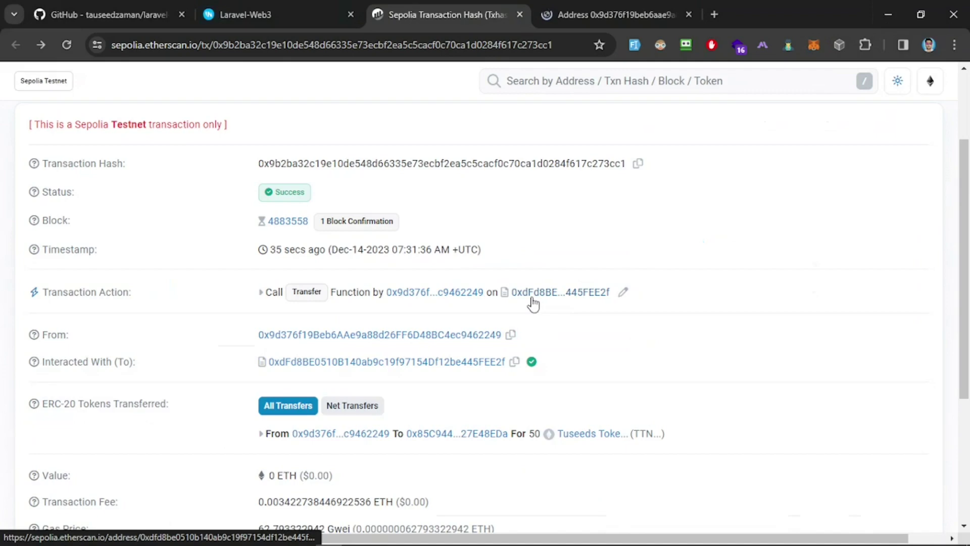
left_click(533, 303)
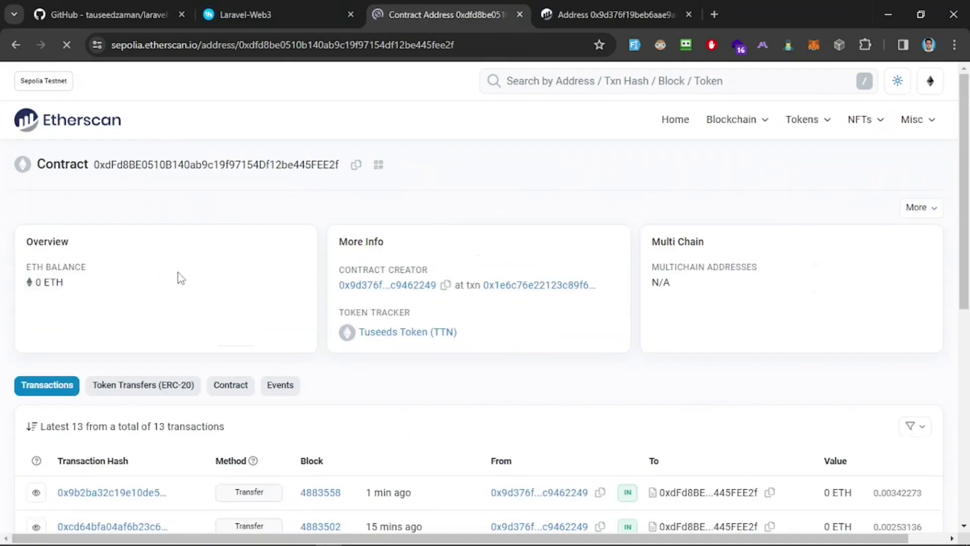
Step: Open the Tuseeds Token (TTN) token page and pick out the newest transfer's 50-token quantity
left_click(412, 331)
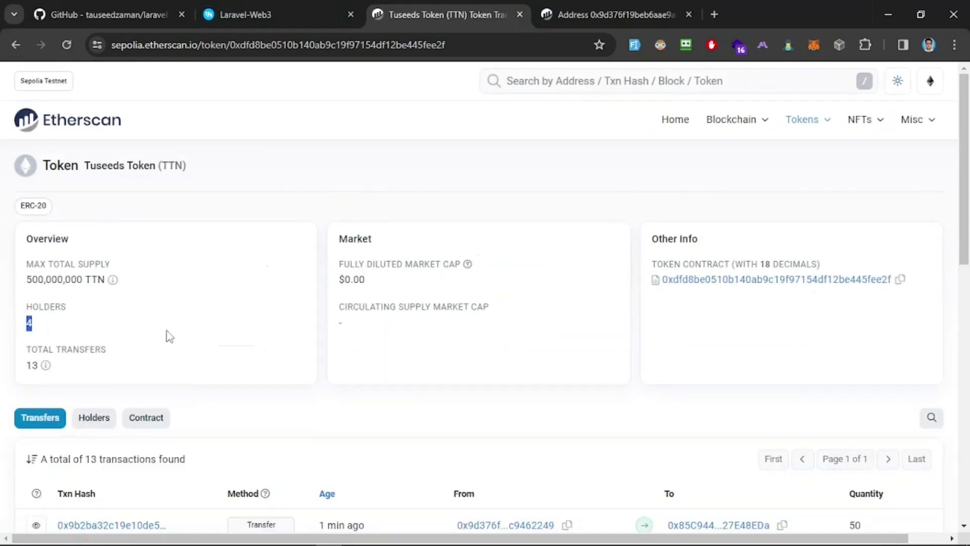
left_click_drag(40, 364, 34, 365)
scroll(314, 350, "down", 5)
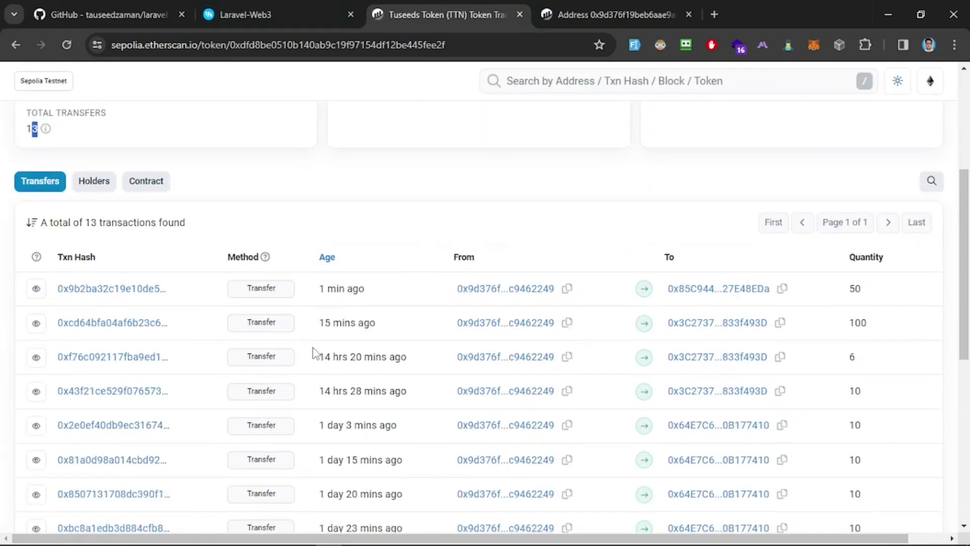
scroll(314, 351, "up", 4)
scroll(316, 356, "down", 2)
left_click_drag(320, 407, 387, 399)
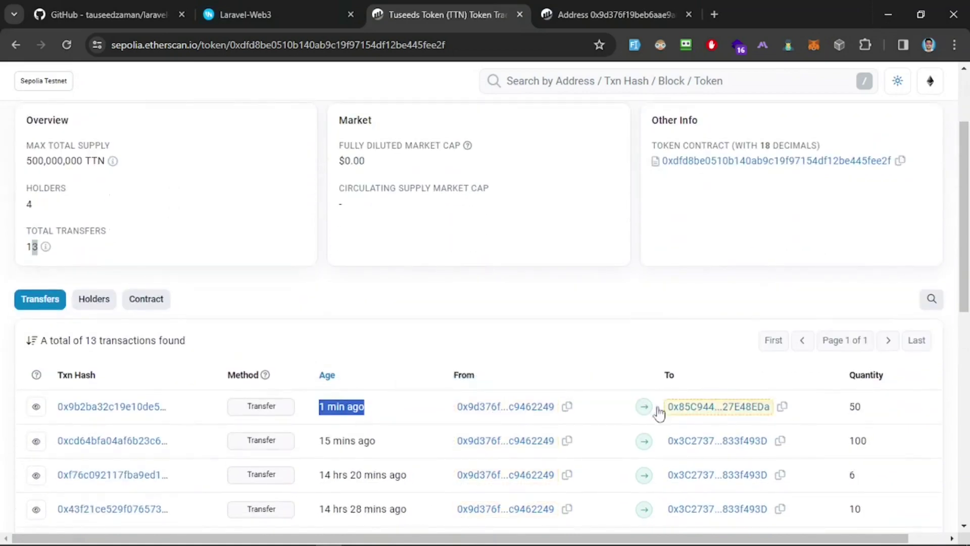
double_click(854, 407)
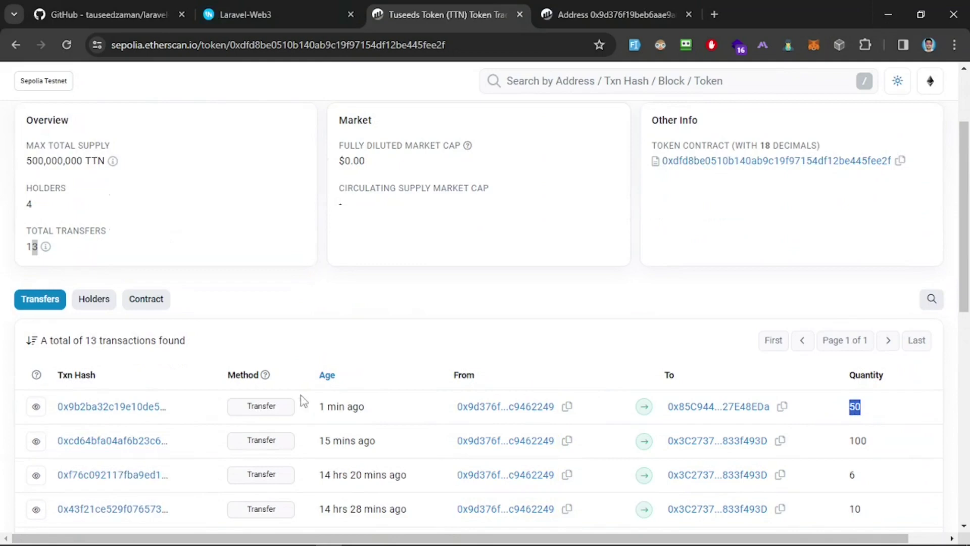
scroll(340, 329, "up", 2)
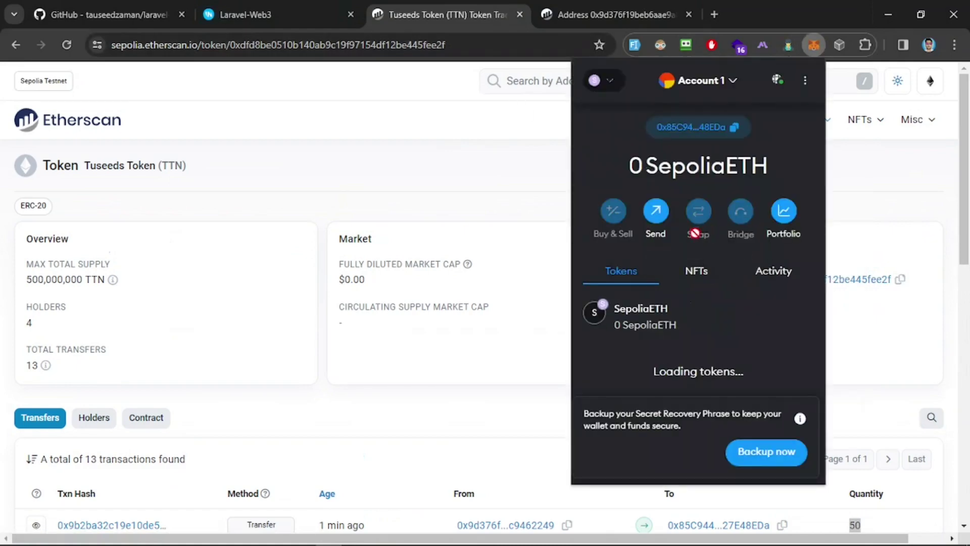
Step: Start a custom token import with the pasted TTN contract address and symbol changed to TTN2
scroll(671, 344, "down", 1)
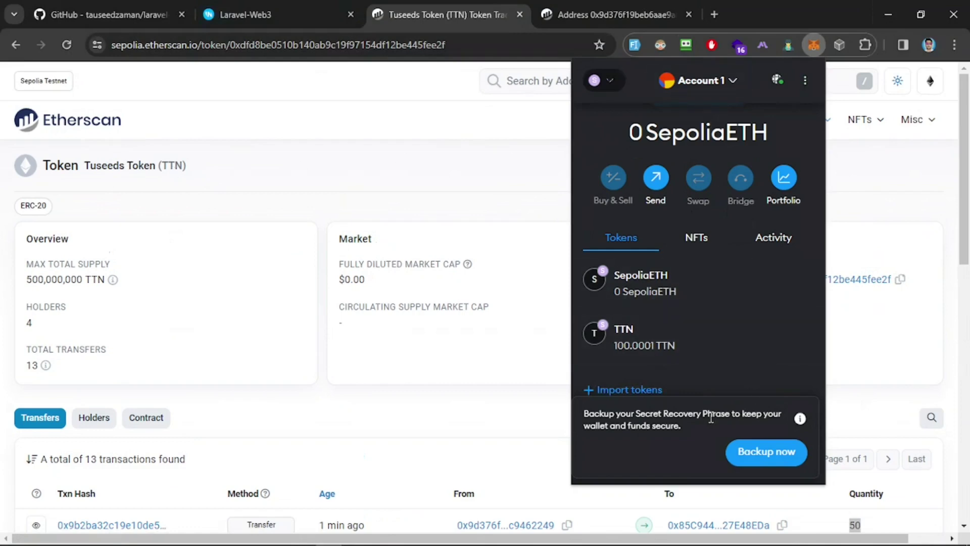
left_click(613, 392)
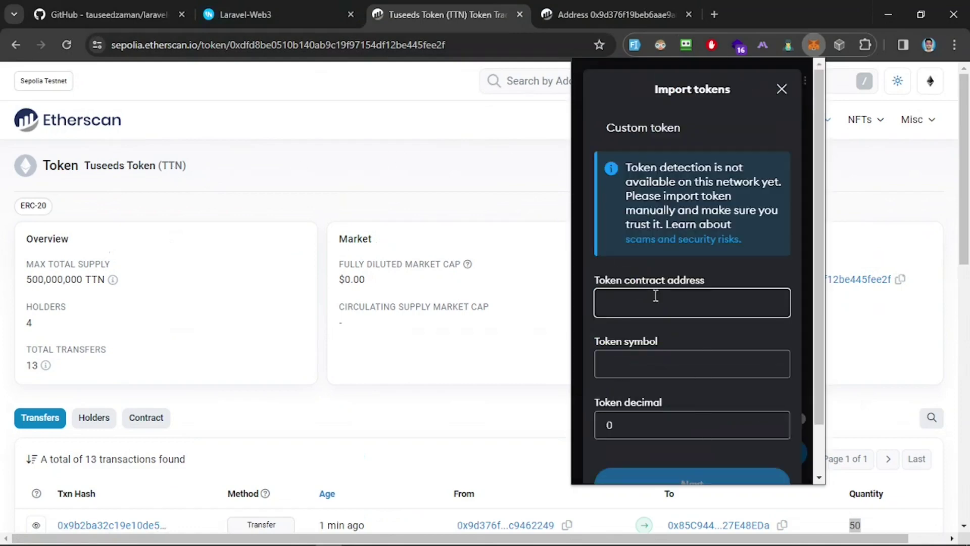
key("ctrl+v")
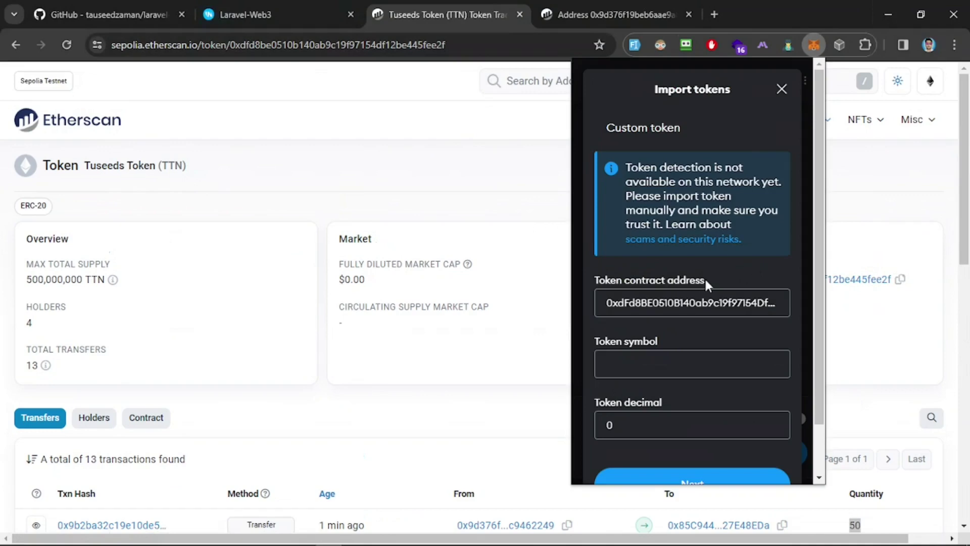
scroll(648, 363, "down", 1)
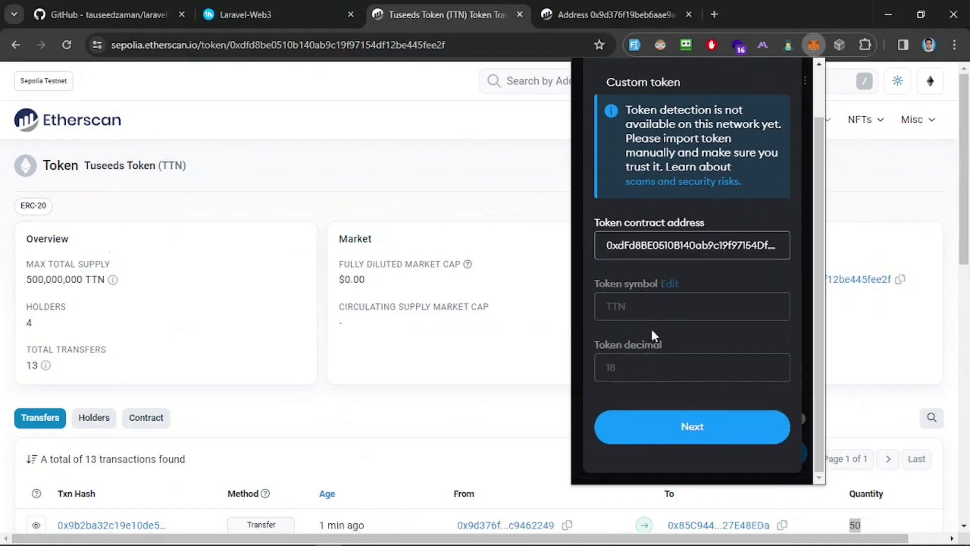
left_click(667, 284)
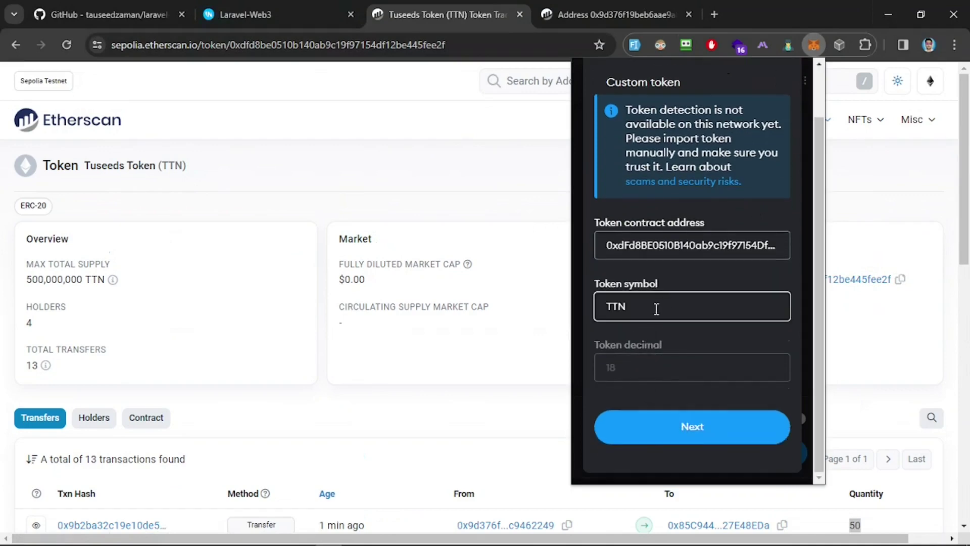
type("2")
left_click(673, 425)
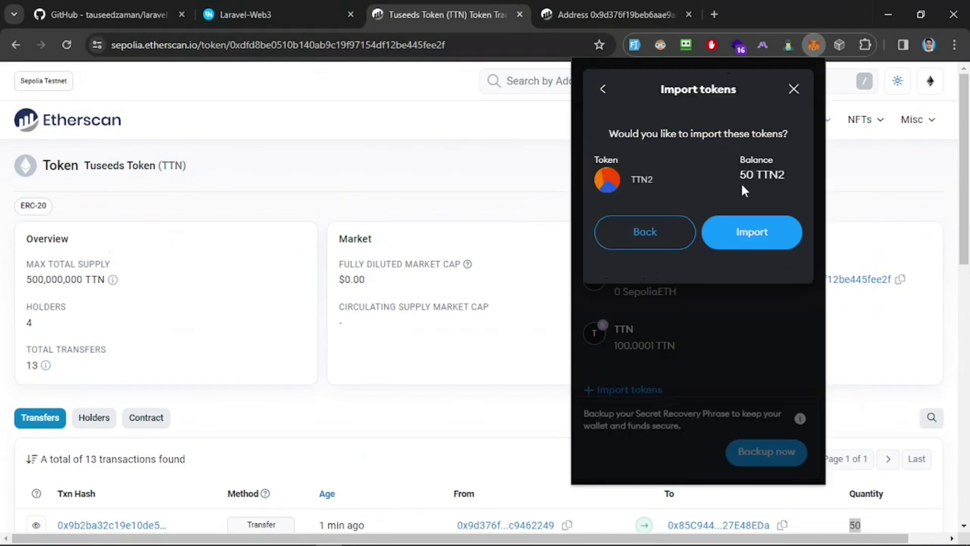
Step: Confirm importing the 50 TTN2 balance, return to the token list and close MetaMask
left_click_drag(740, 175, 787, 177)
left_click(753, 230)
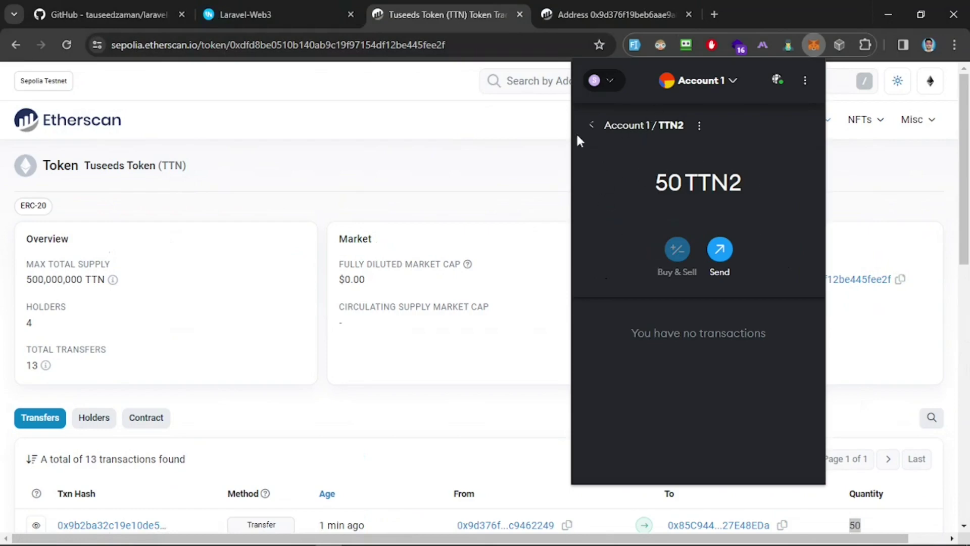
left_click(591, 124)
scroll(663, 368, "down", 2)
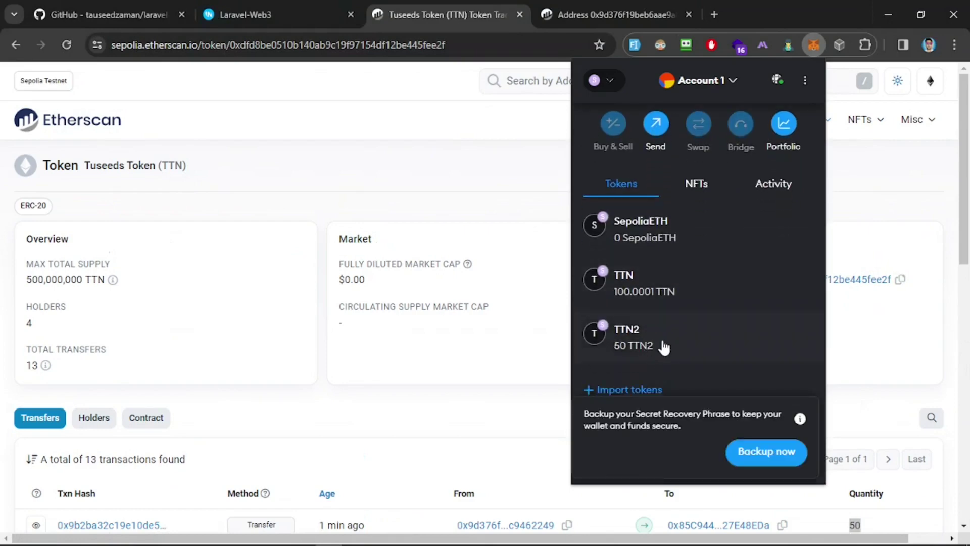
left_click(407, 358)
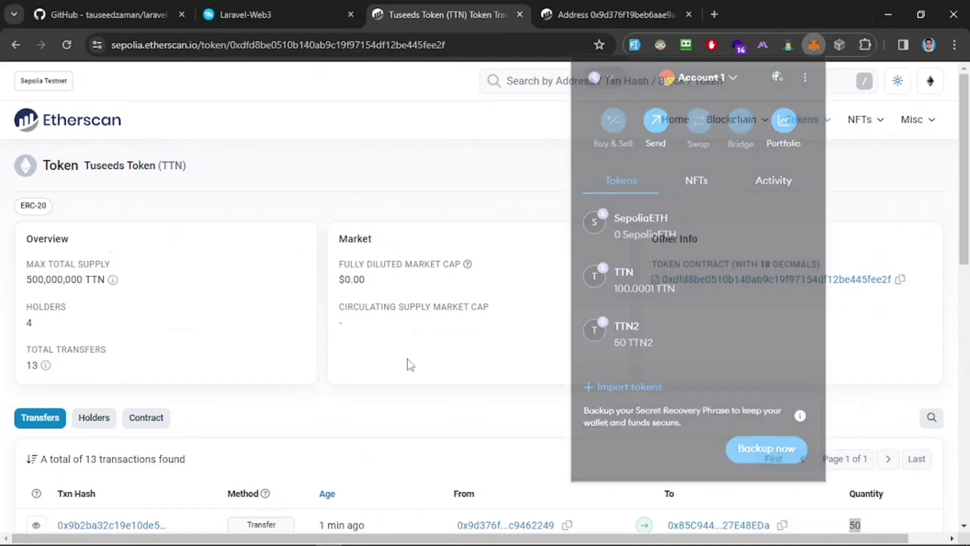
Step: Open the transaction details of the newest 50 TTN transfer on Etherscan
scroll(791, 412, "down", 2)
double_click(854, 407)
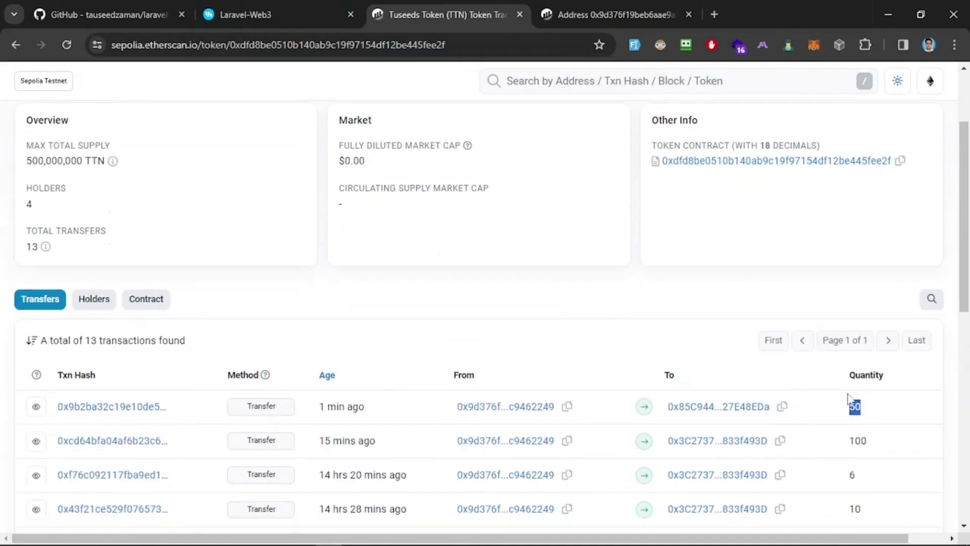
left_click(112, 407)
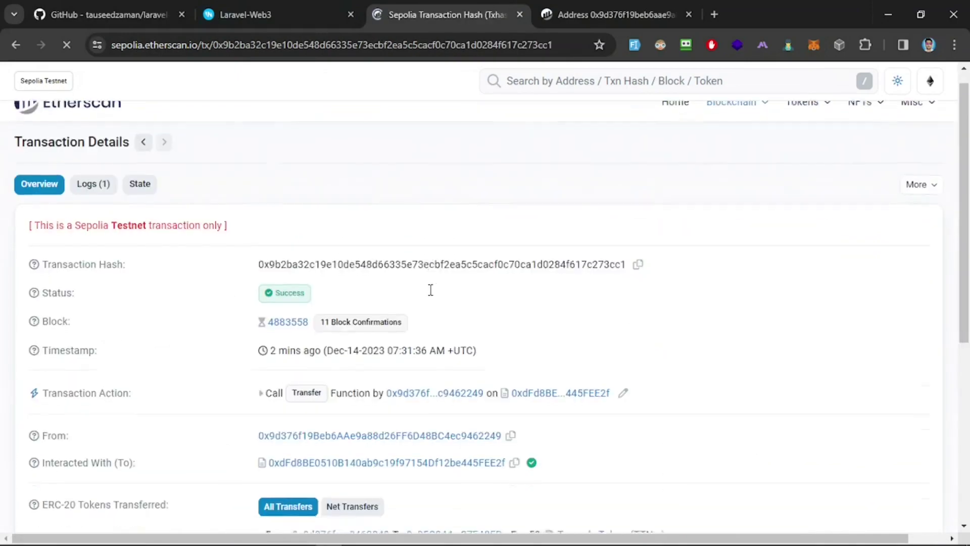
scroll(430, 290, "down", 5)
scroll(431, 290, "up", 7)
Step: On the dashboard, select the wallet address and Completed transaction row, then go to PowerShell
left_click(217, 18)
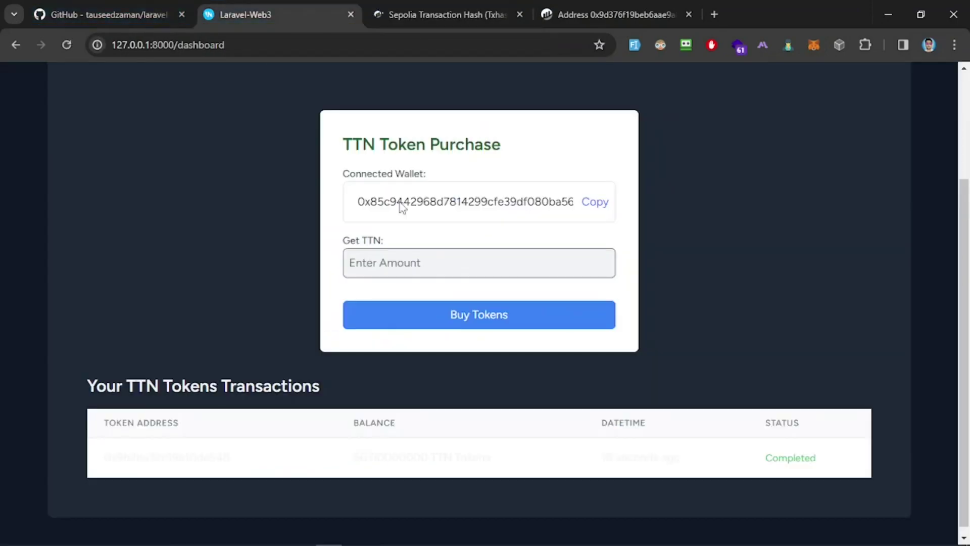
scroll(286, 314, "up", 3)
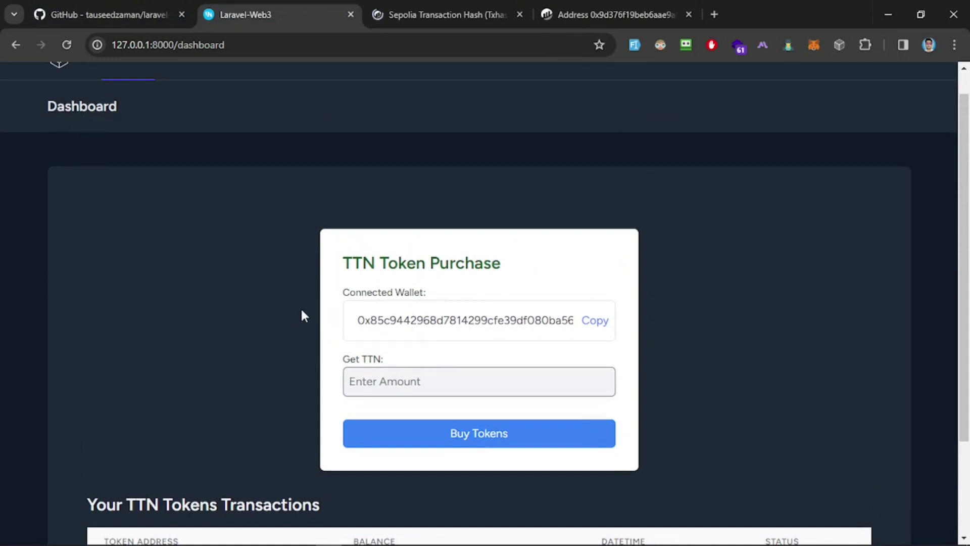
left_click_drag(352, 324, 643, 311)
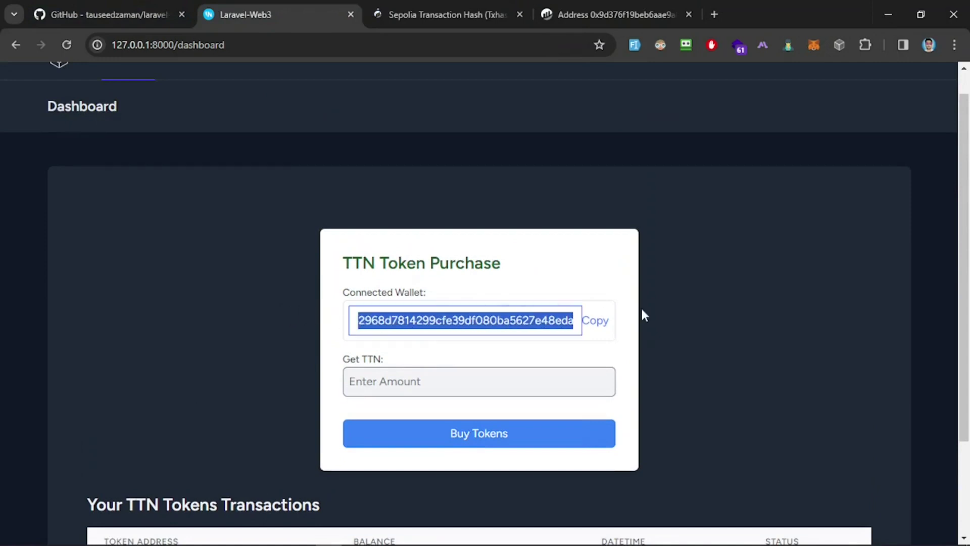
scroll(357, 448, "down", 3)
left_click_drag(101, 450, 836, 451)
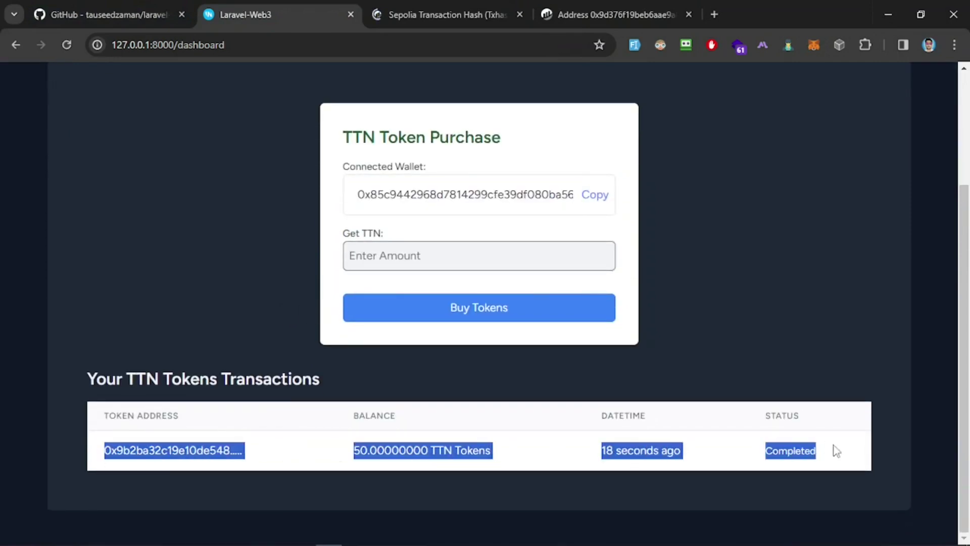
key("alt+Tab")
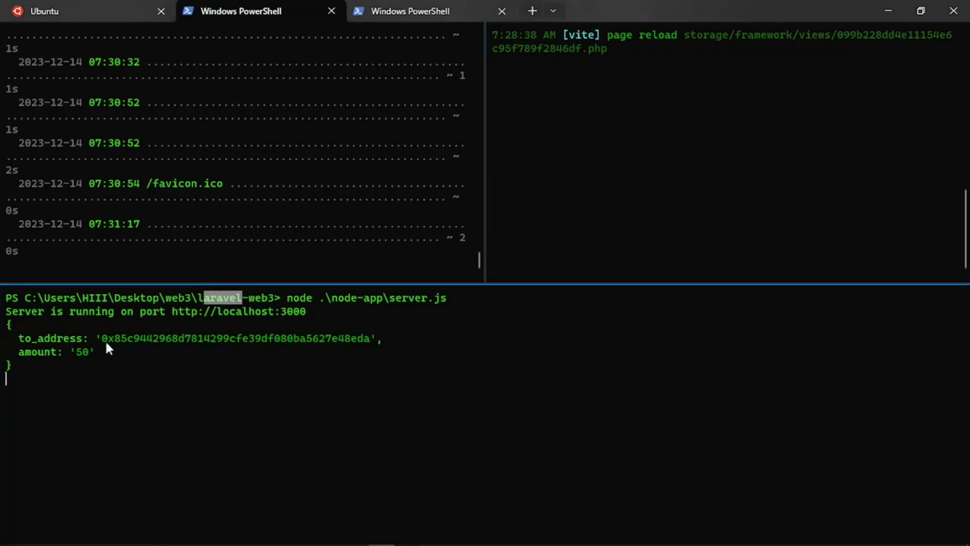
Step: Highlight the node .\node-app\server.js command in the terminal log, then return to the Chrome dashboard
left_click(313, 329)
left_click_drag(281, 303, 485, 302)
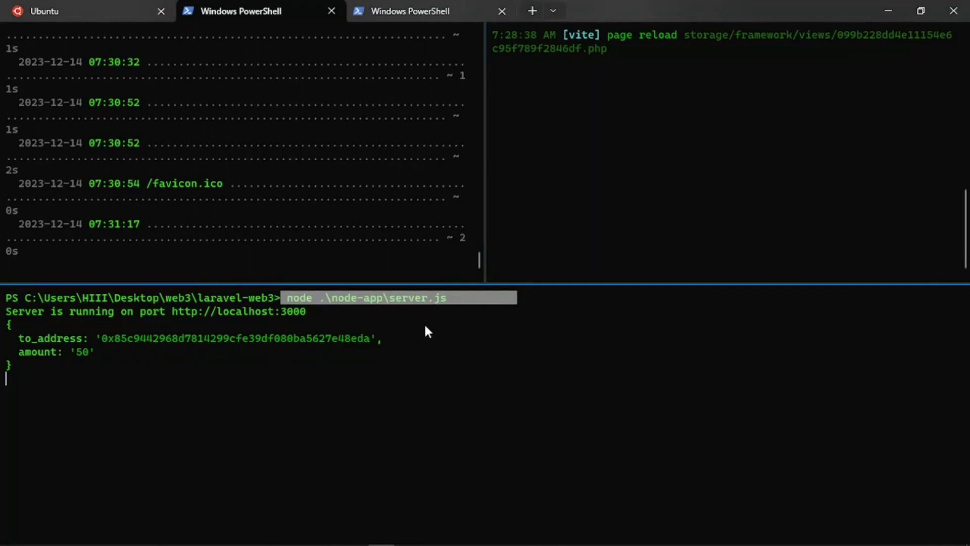
key("alt+Tab")
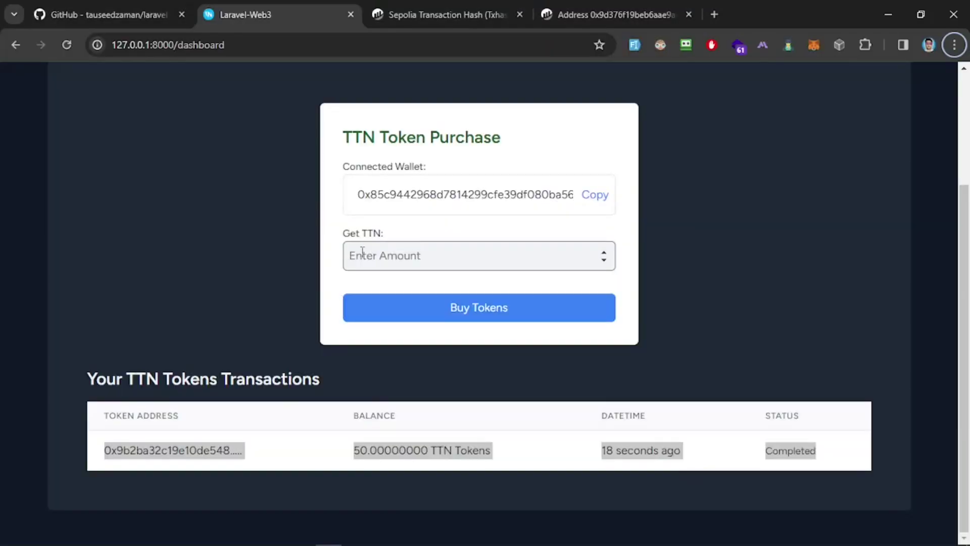
Step: Switch from the TTN purchase dashboard to the laravel-web3 GitHub tab and select its repository URL
left_click(362, 255)
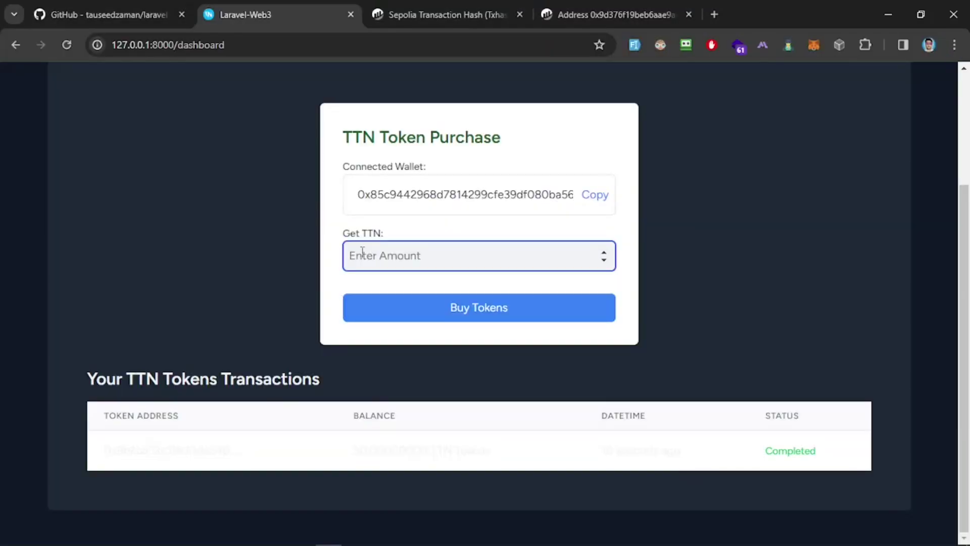
scroll(412, 368, "up", 3)
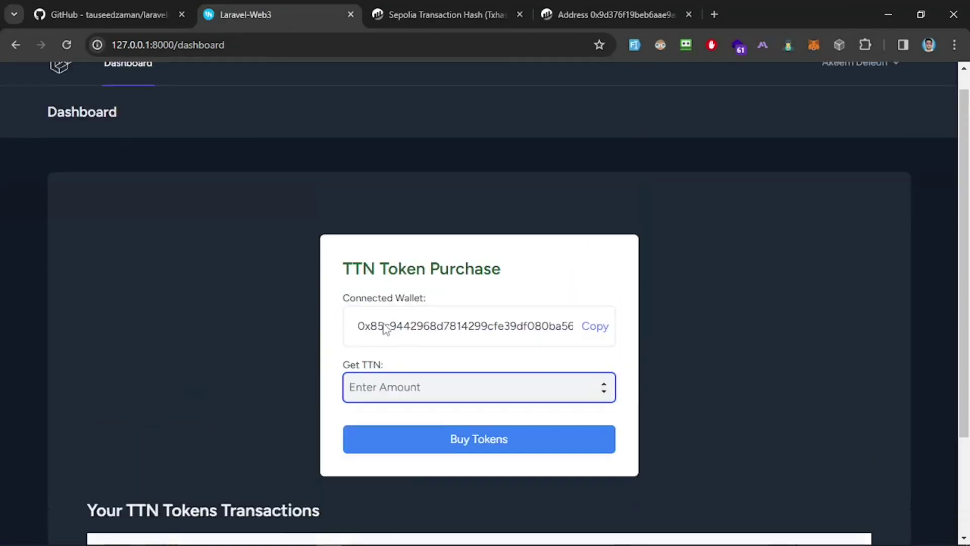
left_click(129, 19)
mouse_move(220, 87)
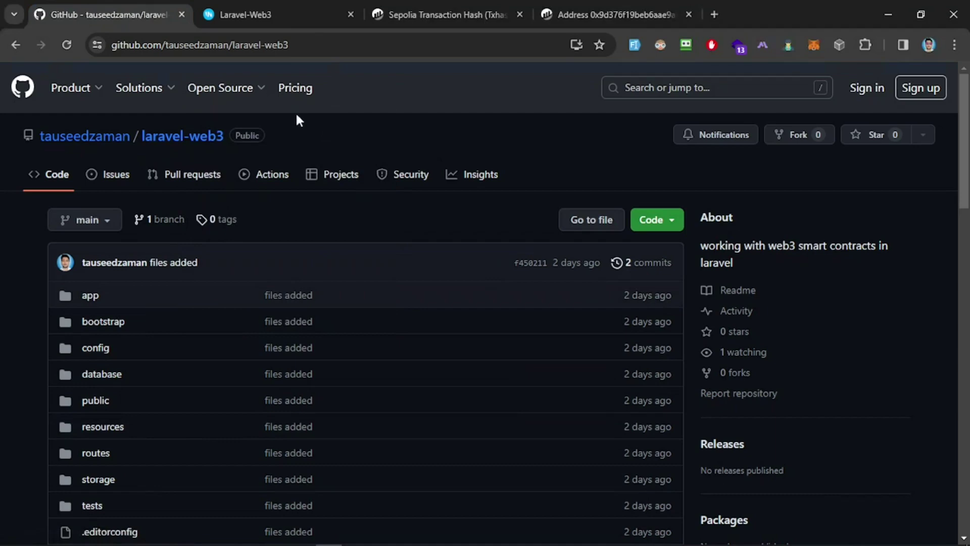
left_click(332, 45)
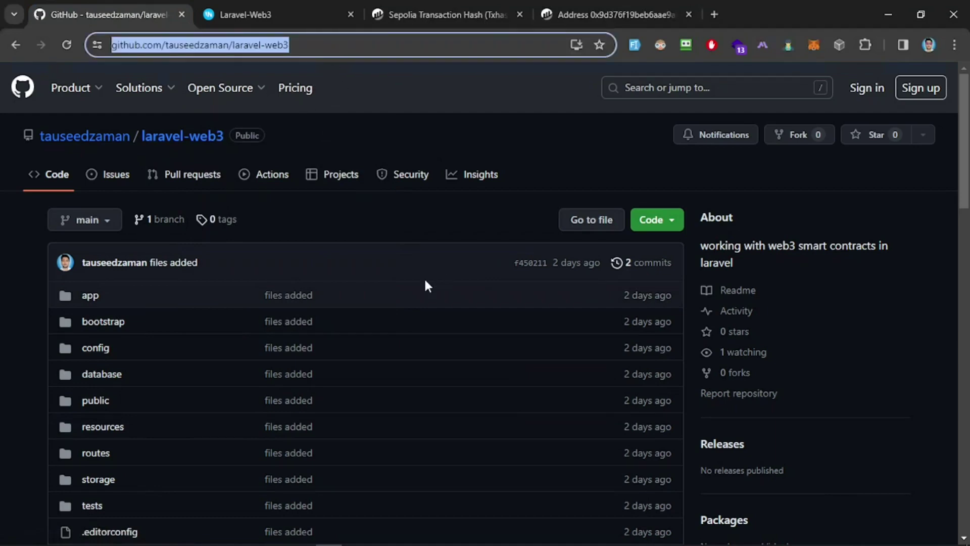